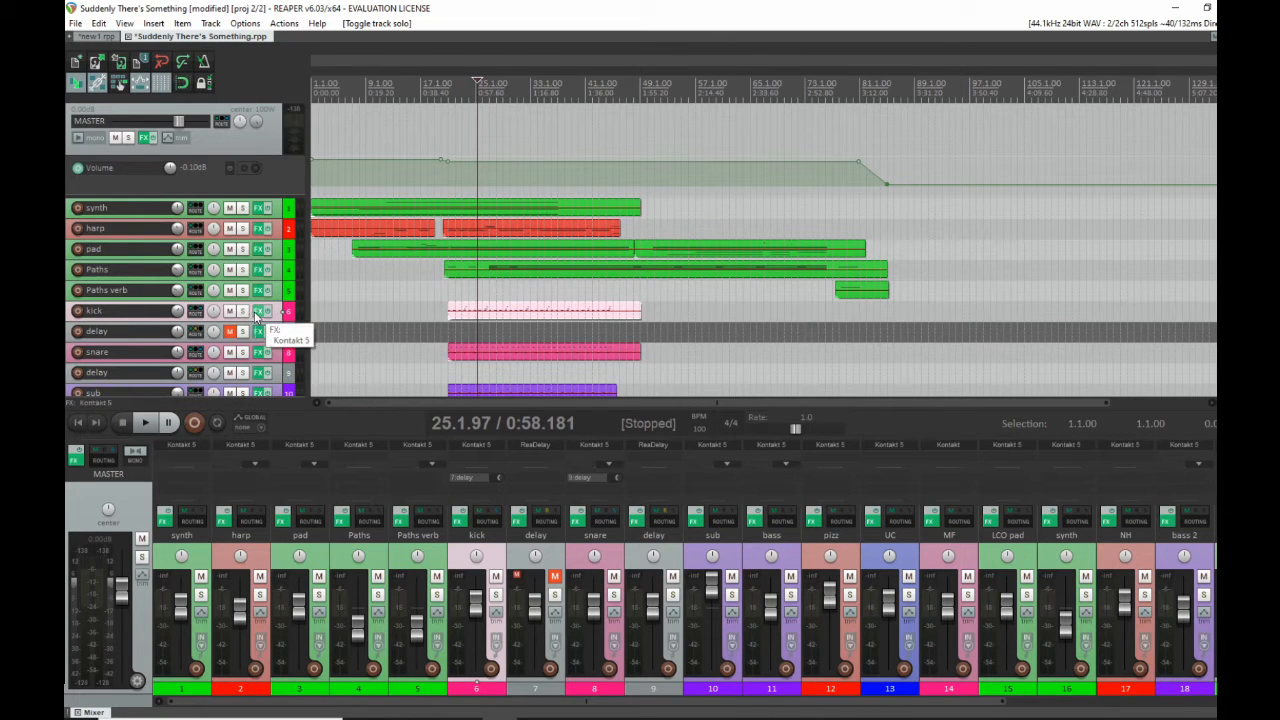
# Open the kick track's MIDI item for editing and shrink the editor window so the tracks beside it are visible.
pyautogui.doubleClick(504, 311)
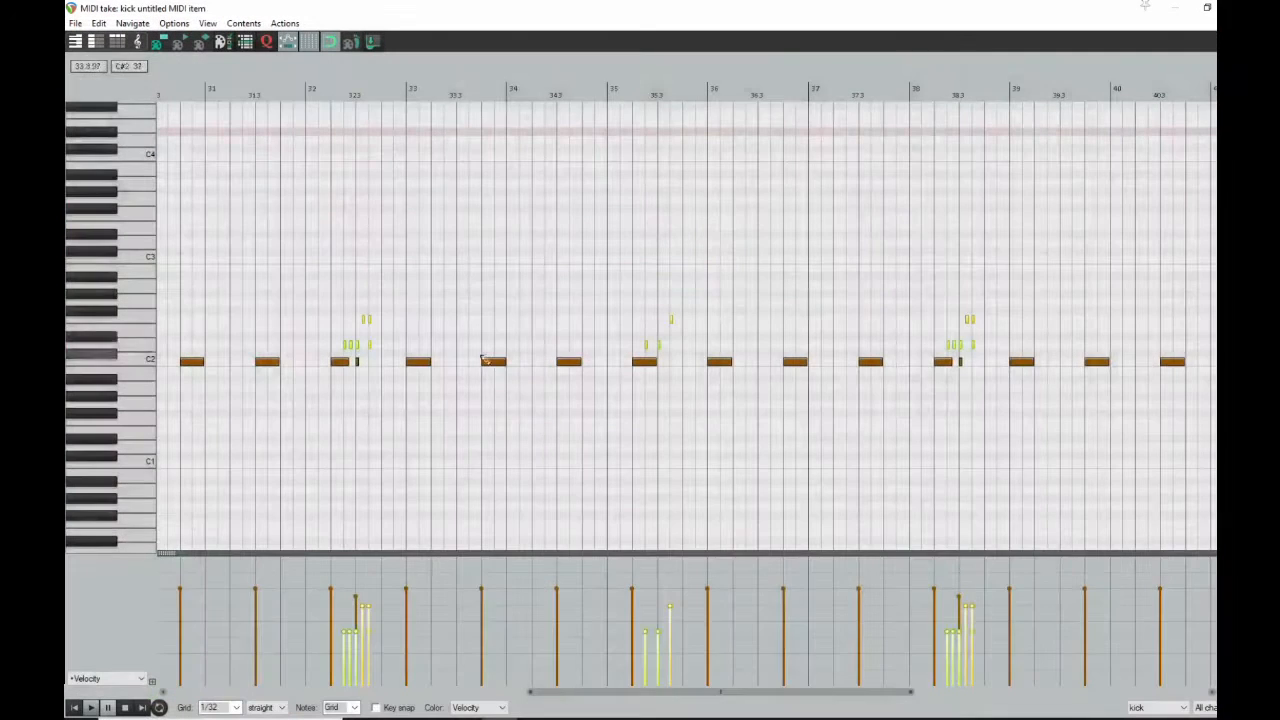
pyautogui.scroll(2, 450, 363)
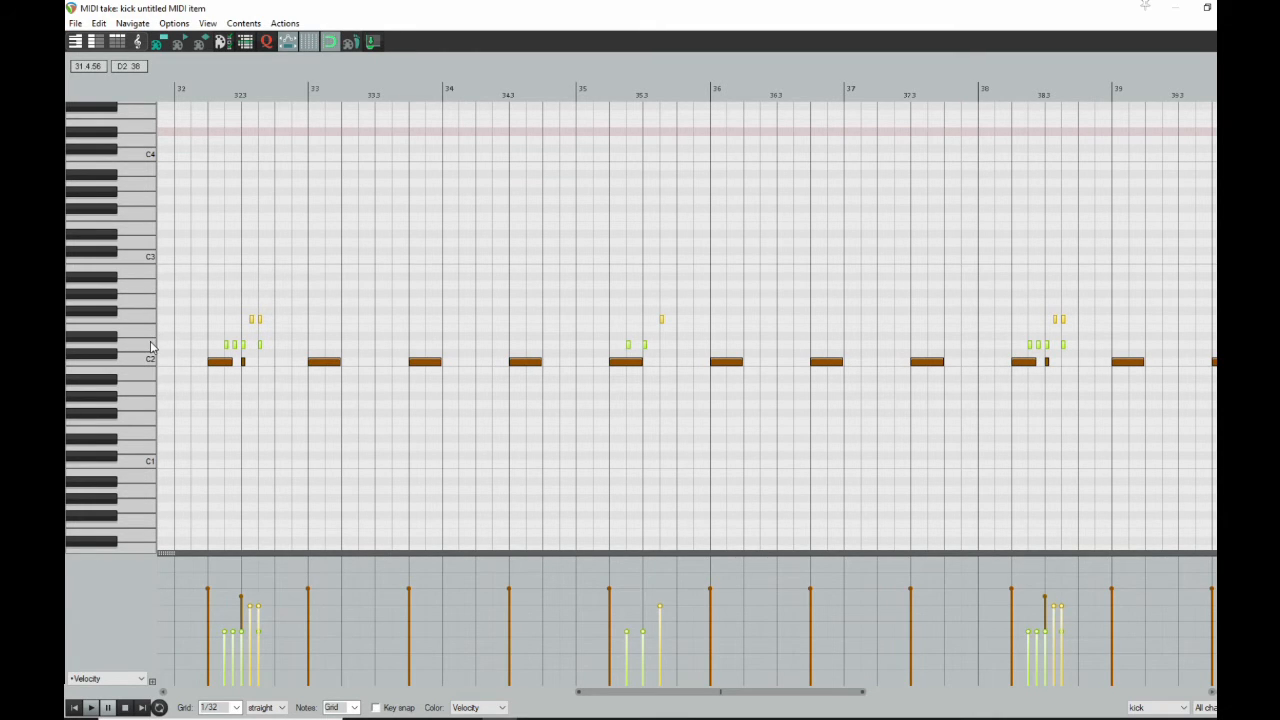
pyautogui.doubleClick(364, 8)
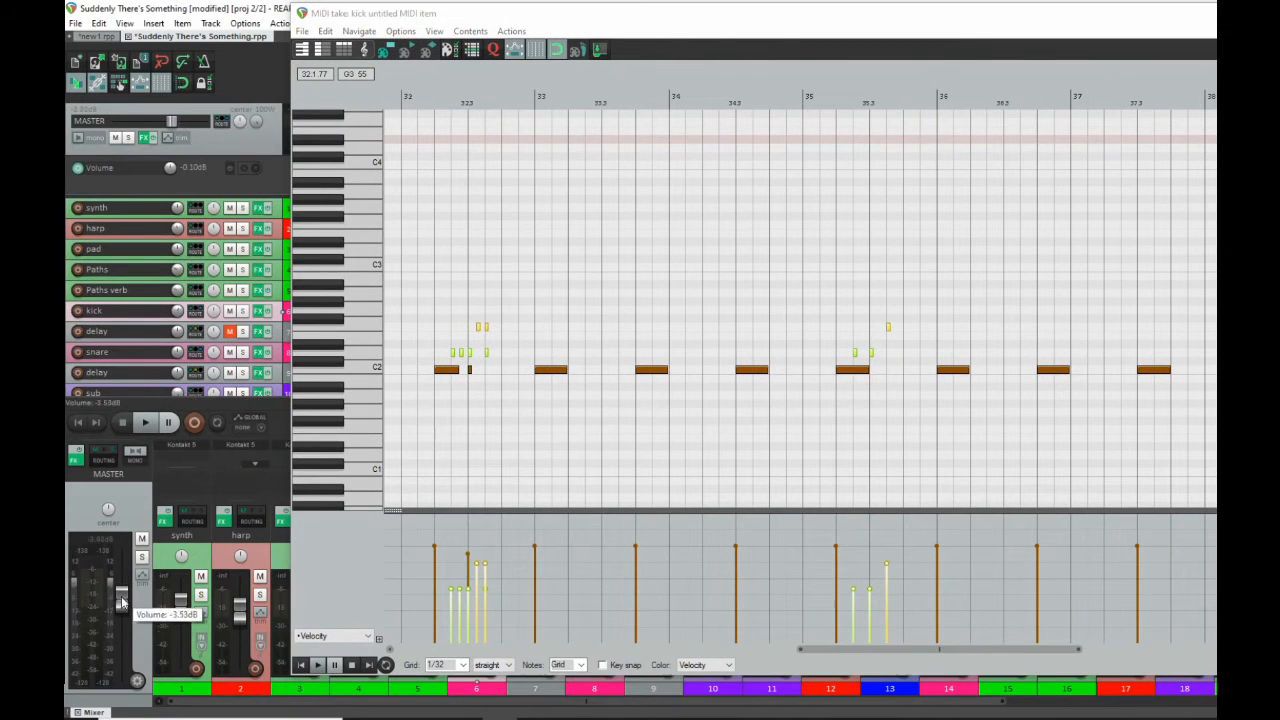
# Audition the D2 and F2 keys of the kick instrument, and close the MIDI editor.
pyautogui.click(372, 352)
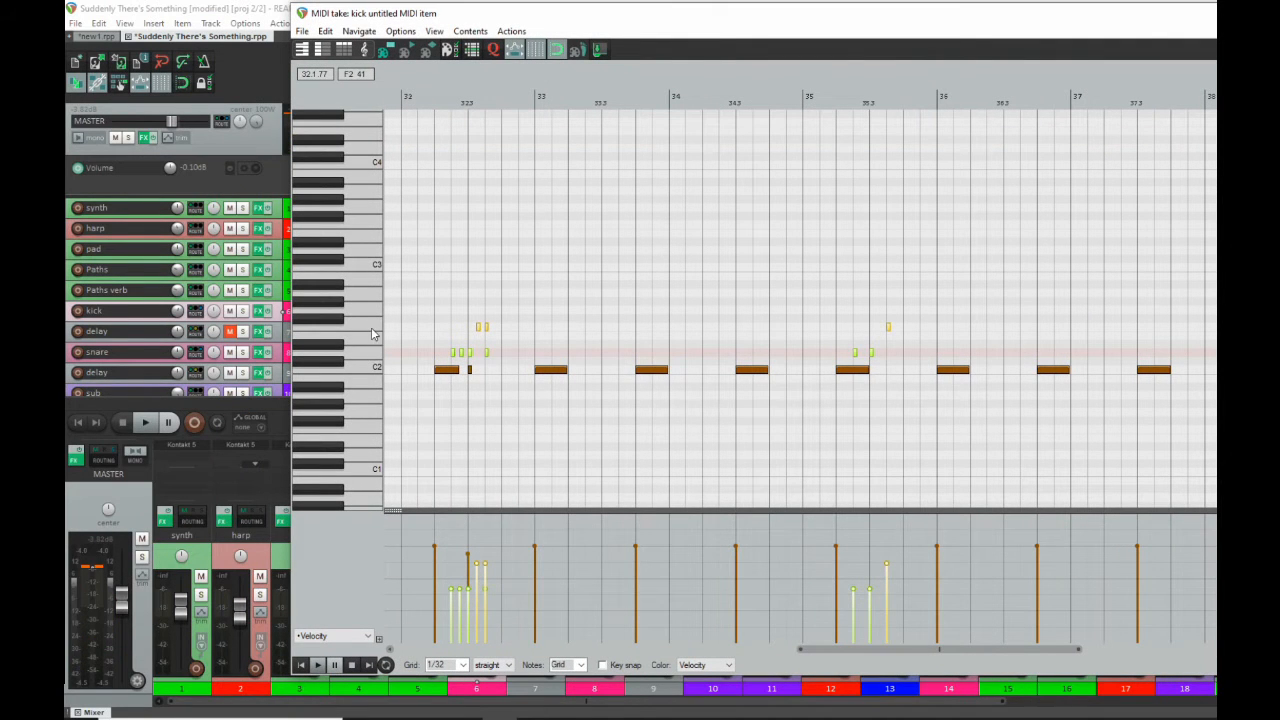
pyautogui.click(372, 333)
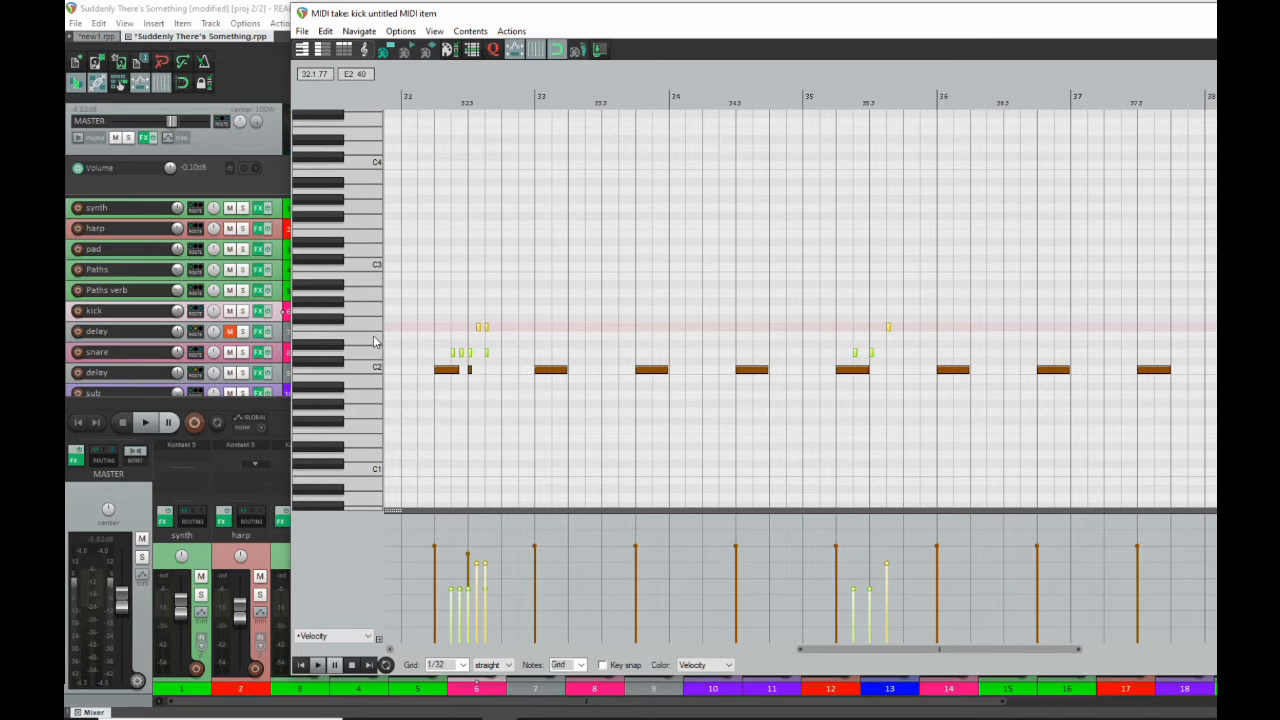
pyautogui.click(375, 324)
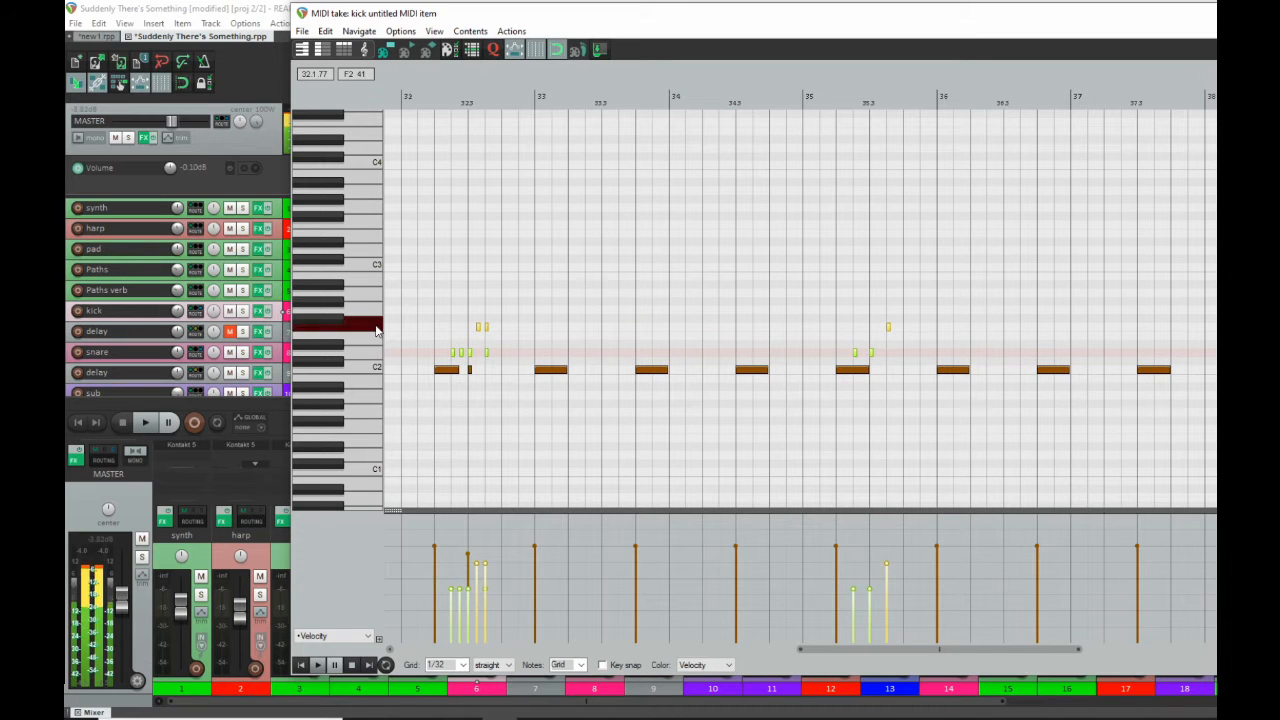
pyautogui.moveTo(646, 14); pyautogui.dragTo(938, 35)
pyautogui.press('Escape')
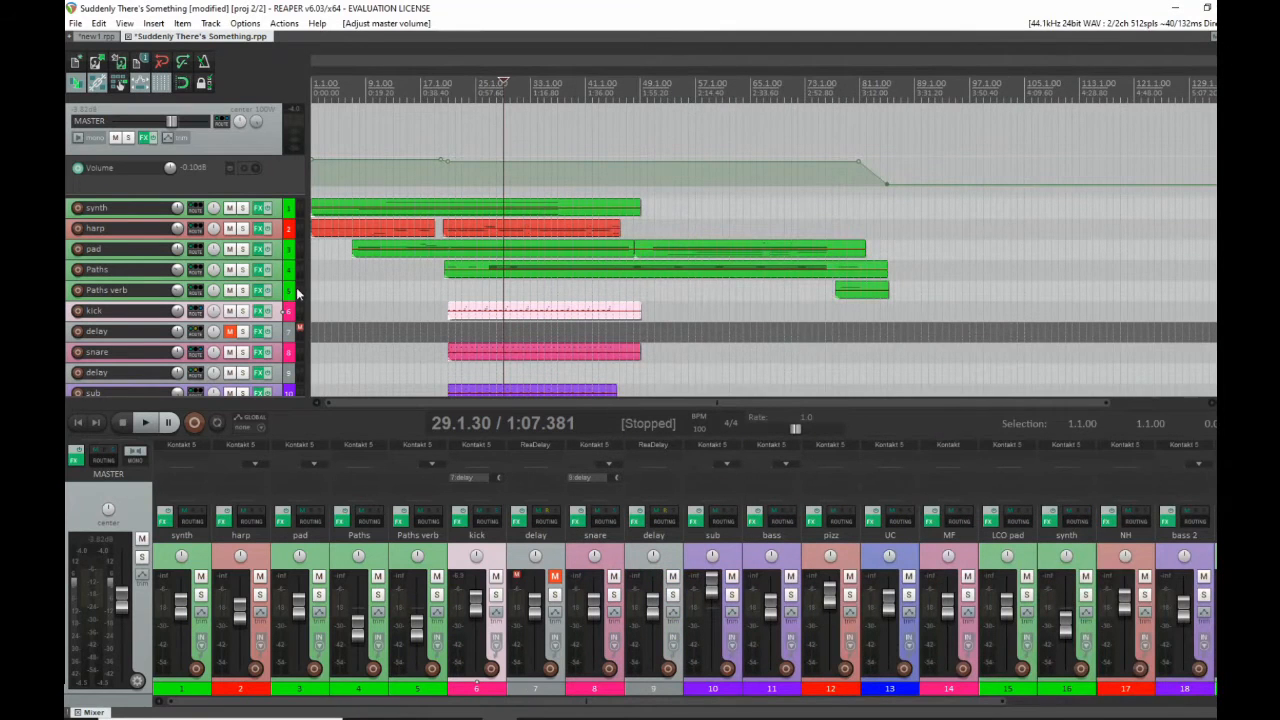
# Solo the kick track and play it from around bar 25, stopping after a few bars.
pyautogui.click(242, 311)
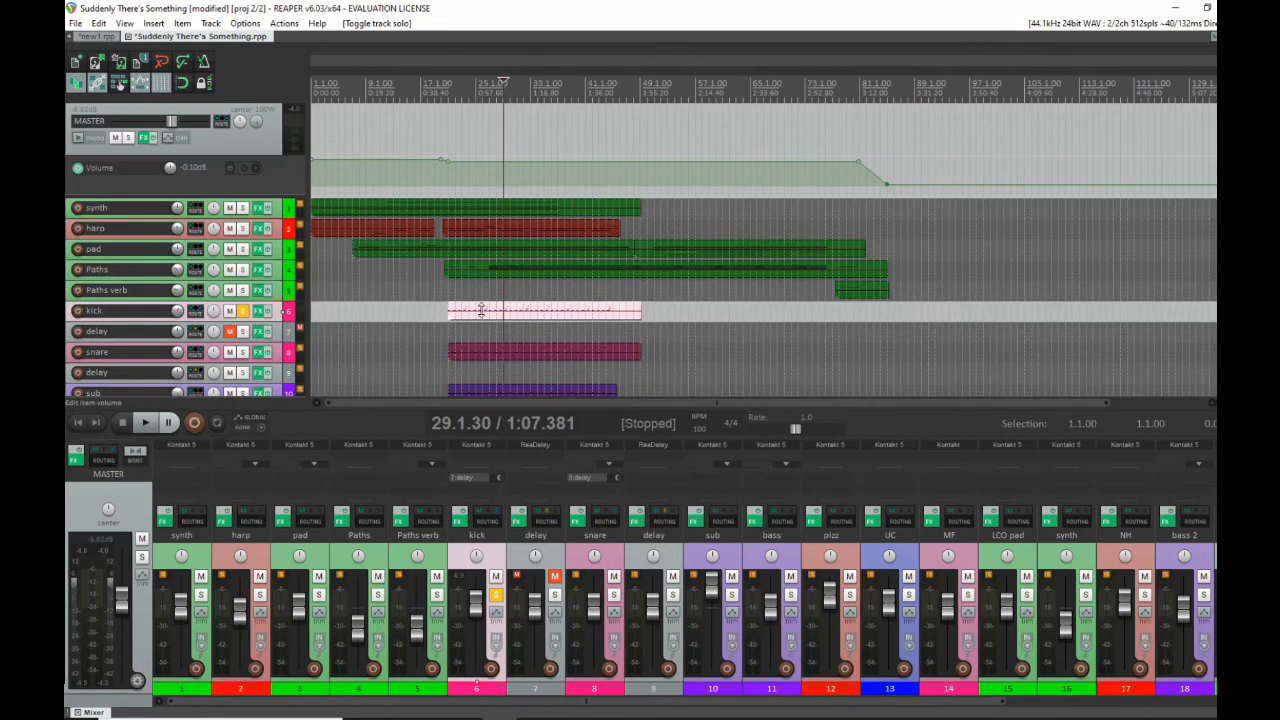
pyautogui.scroll(3, 505, 320)
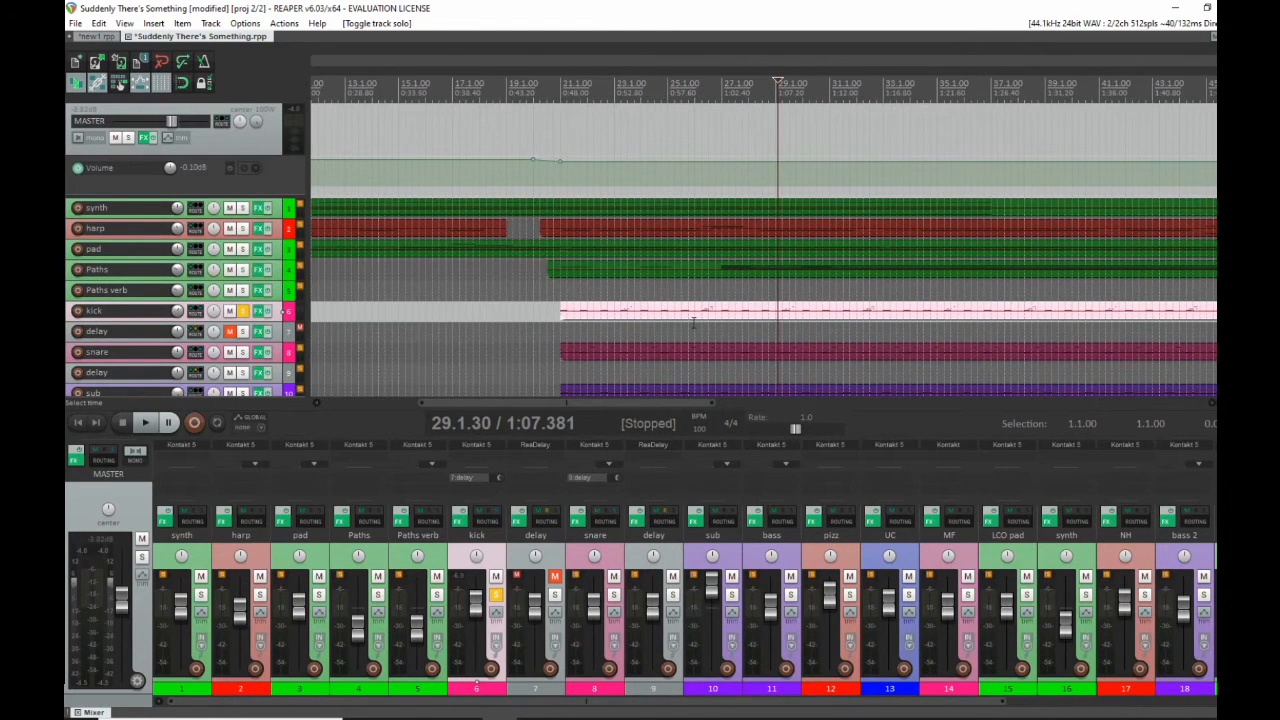
pyautogui.click(694, 322)
pyautogui.press('space')
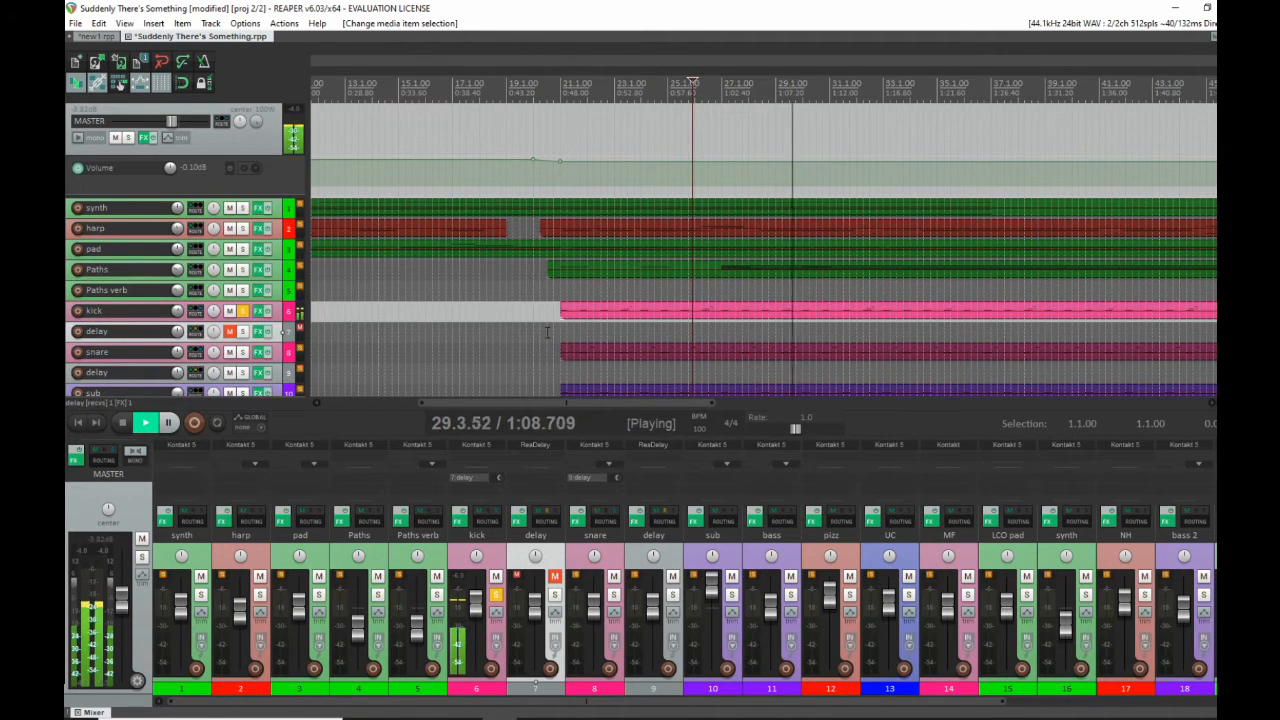
pyautogui.press('space')
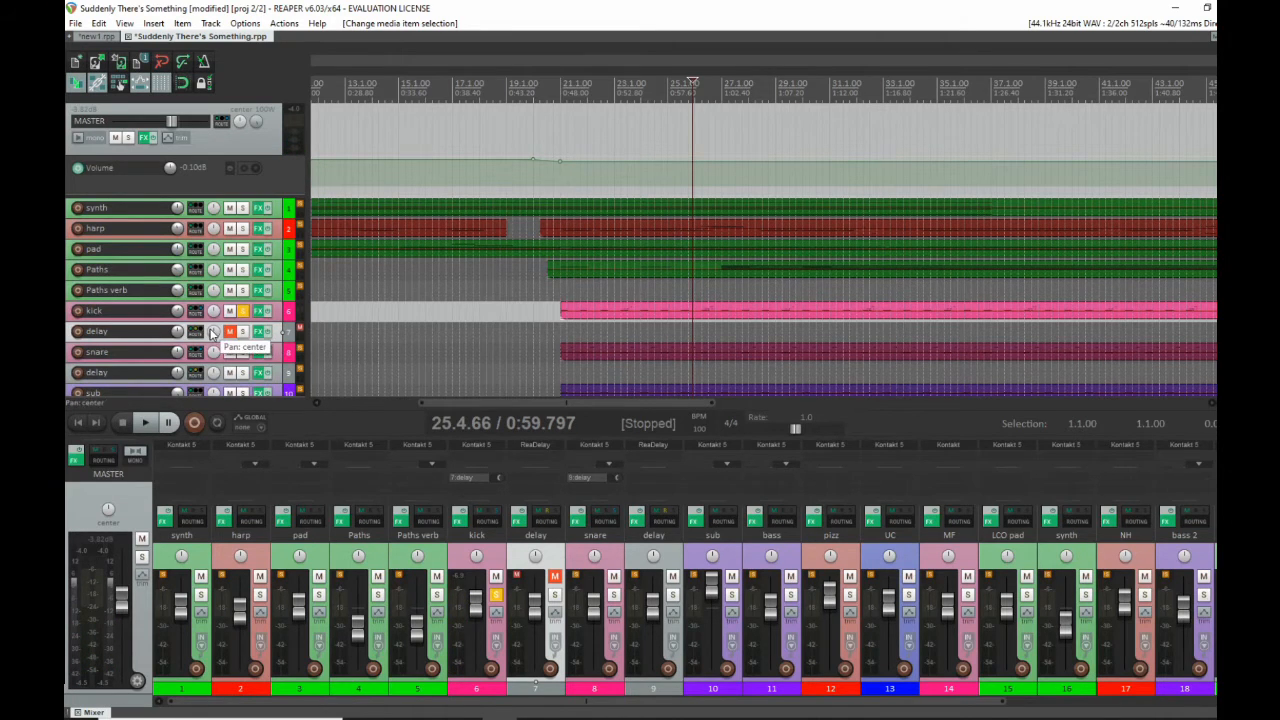
# Unmute the kick's delay track (track 7) and open its ReaDelay effect.
pyautogui.click(228, 335)
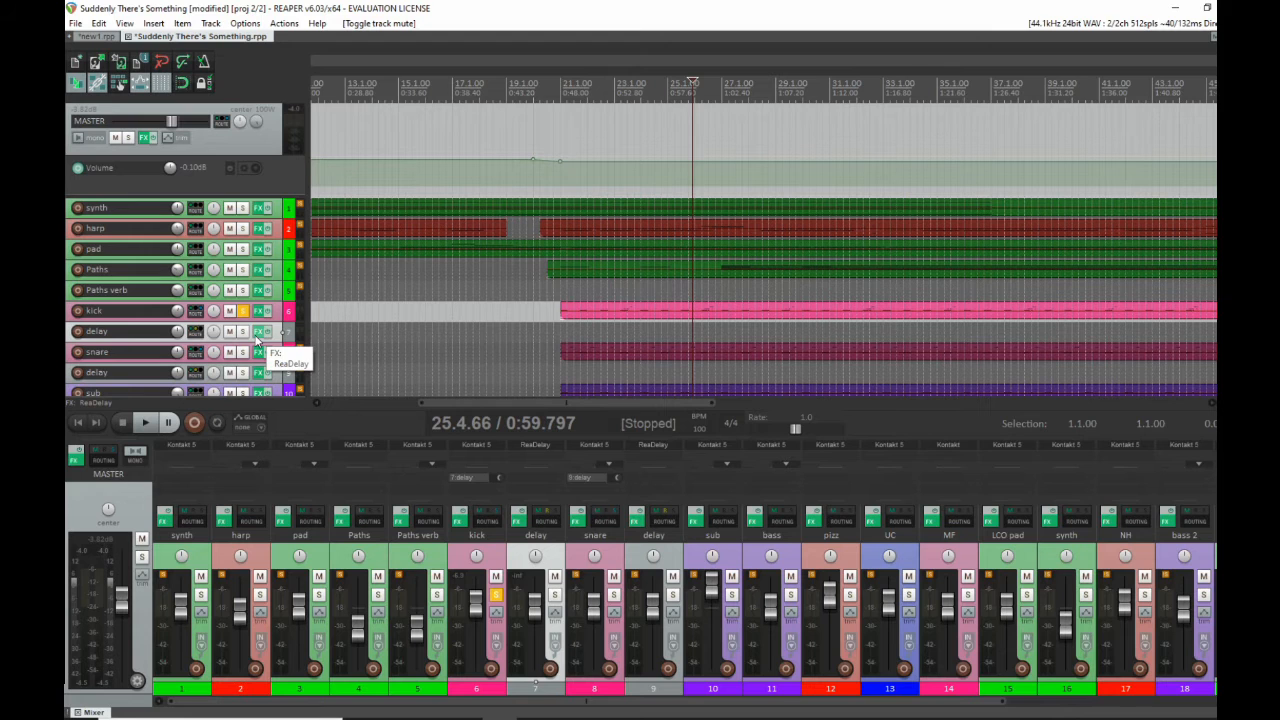
pyautogui.click(256, 337)
pyautogui.moveTo(650, 128); pyautogui.dragTo(396, 132)
# Examine the length, volume and pan settings of both ReaDelay taps, and close the effect window.
pyautogui.click(513, 203)
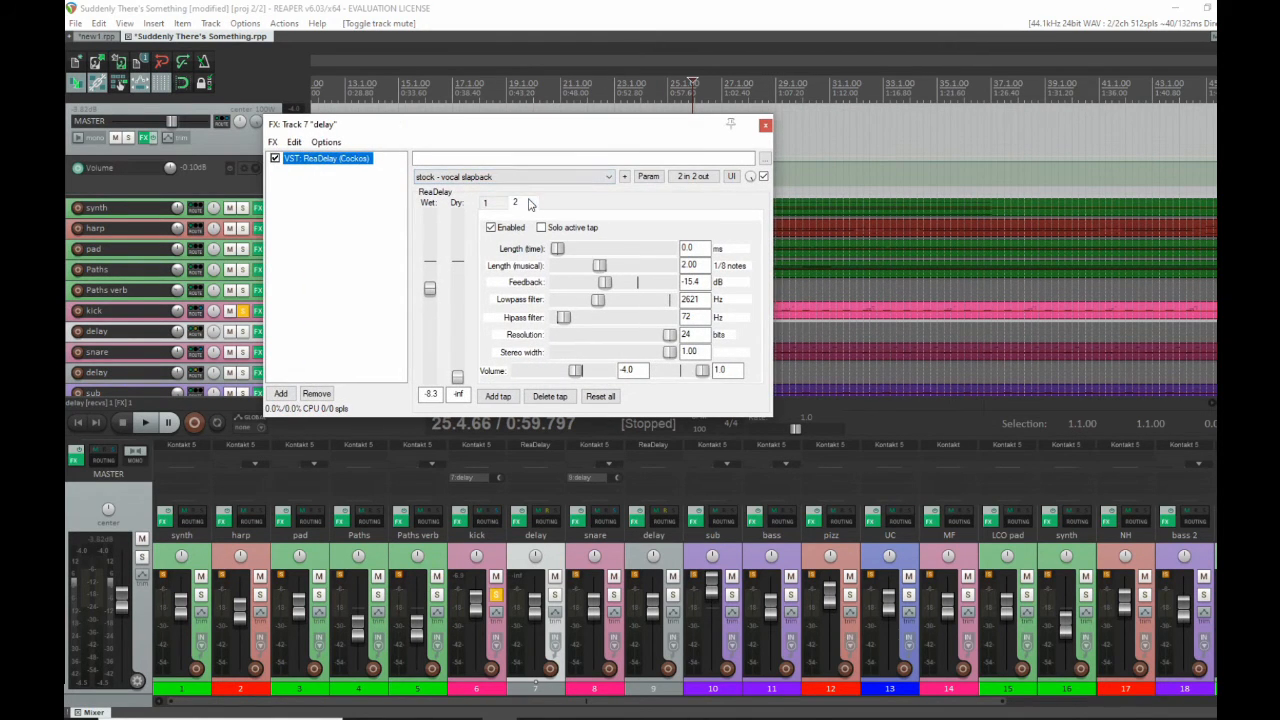
pyautogui.click(512, 203)
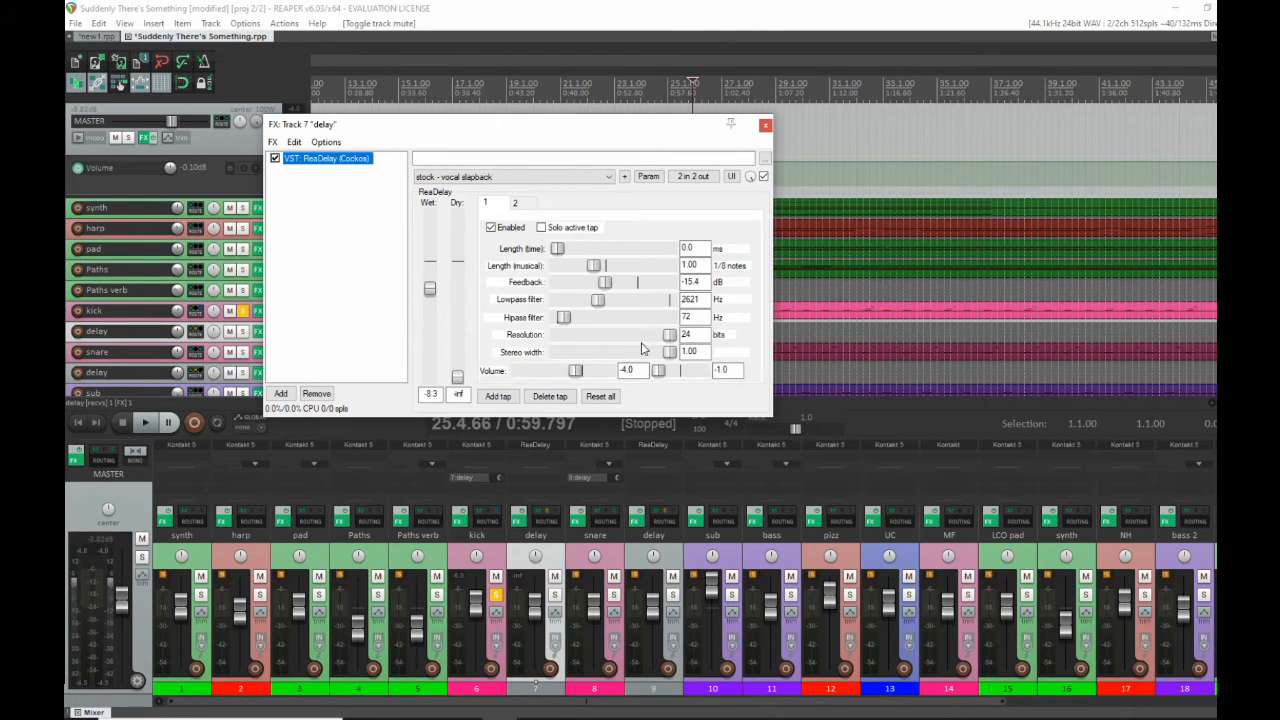
pyautogui.click(497, 204)
pyautogui.click(660, 373)
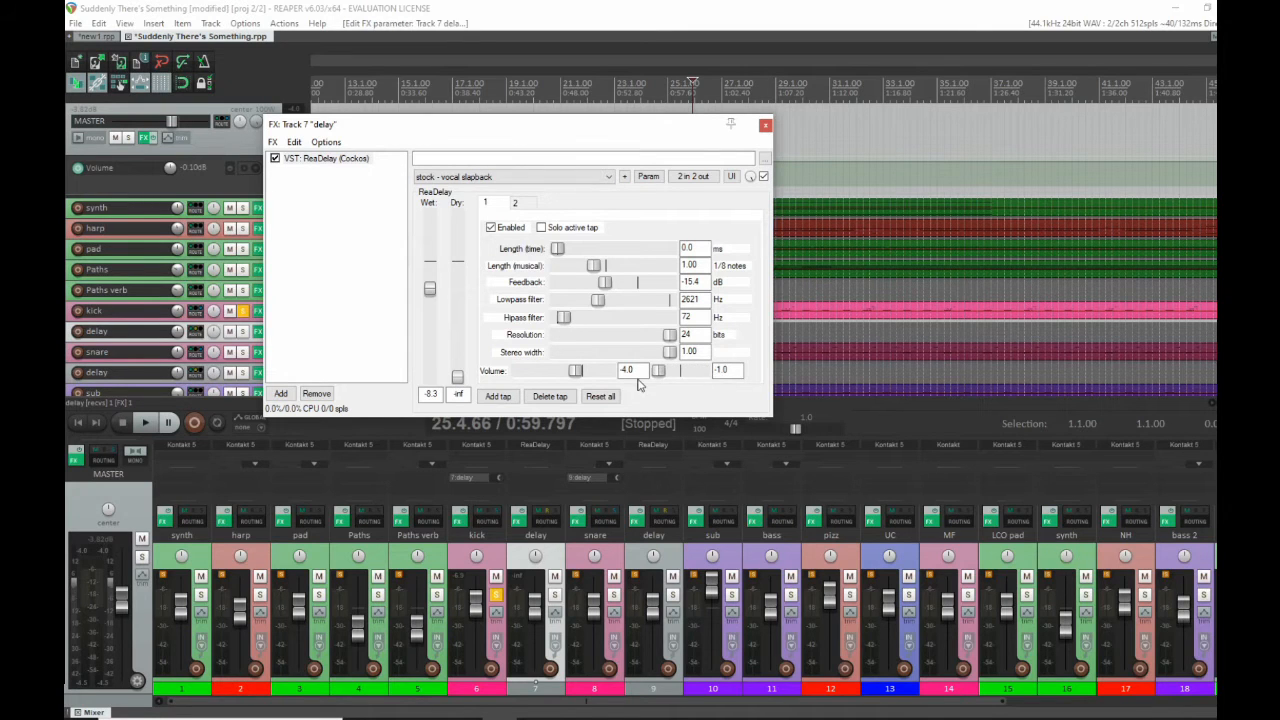
pyautogui.click(516, 204)
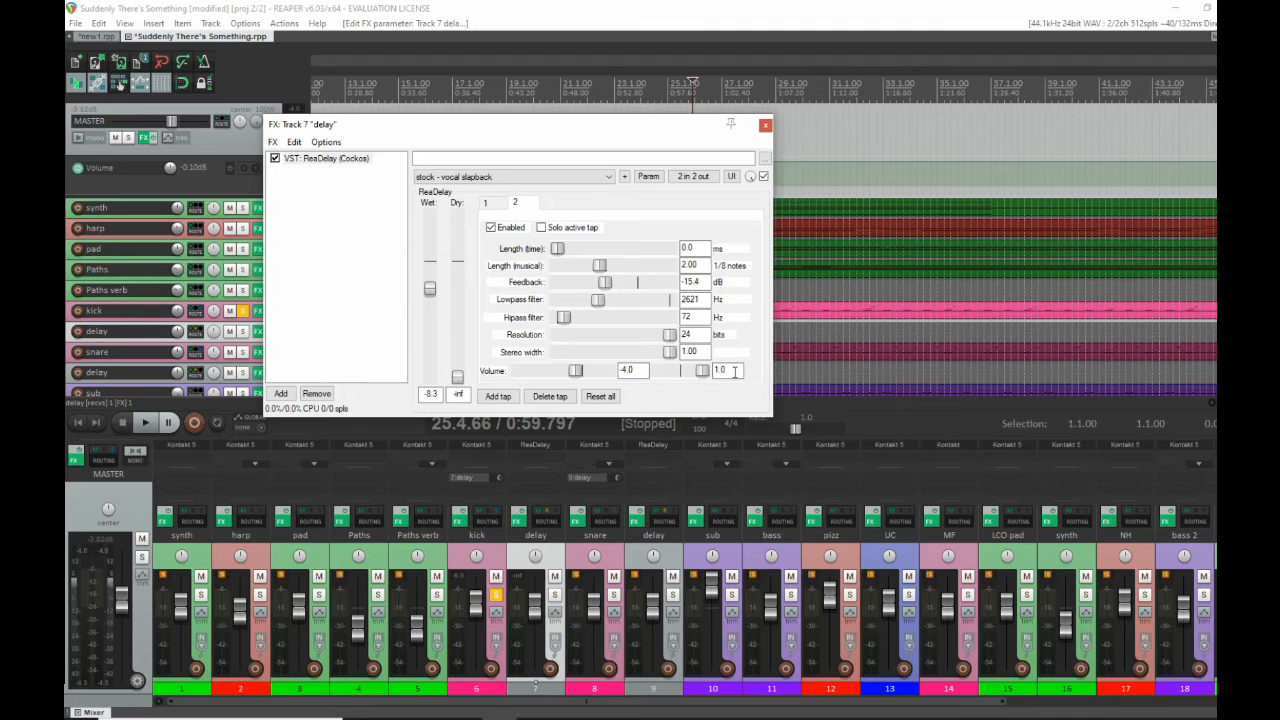
pyautogui.click(765, 124)
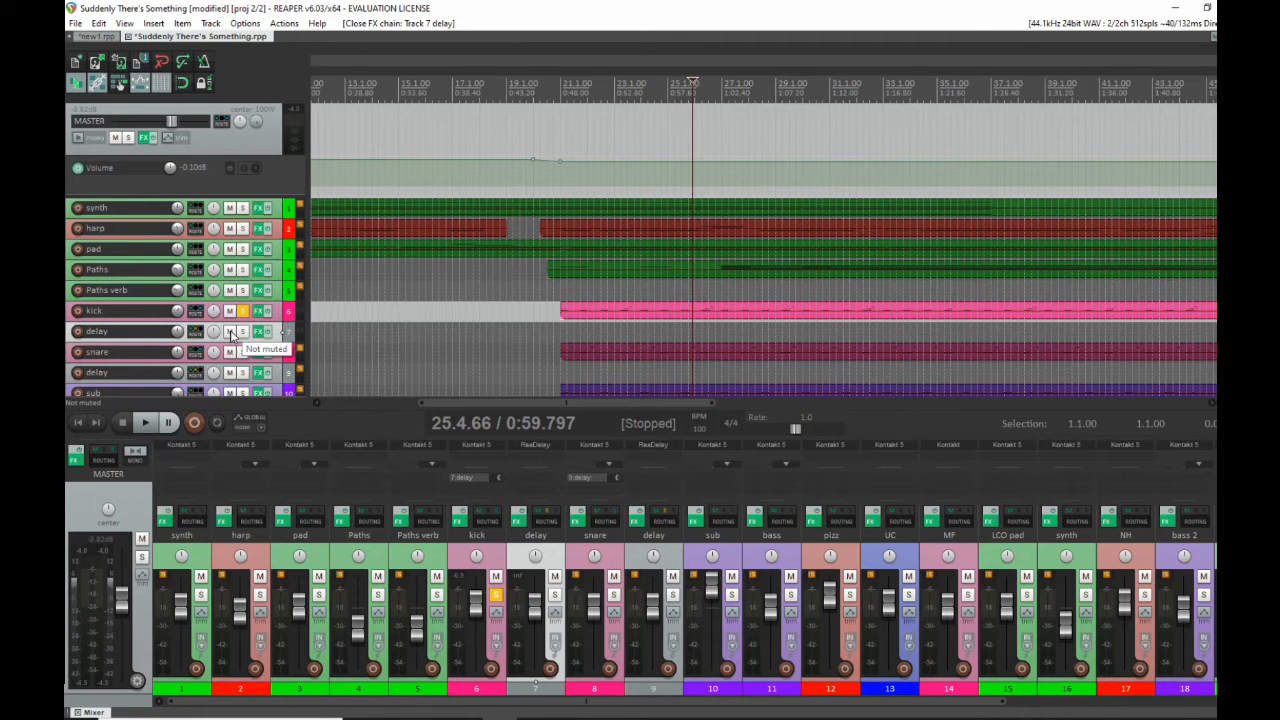
# Play the soloed kick from around bar 22 with its delay track muted, and unmute the delay during playback to compare.
pyautogui.click(600, 320)
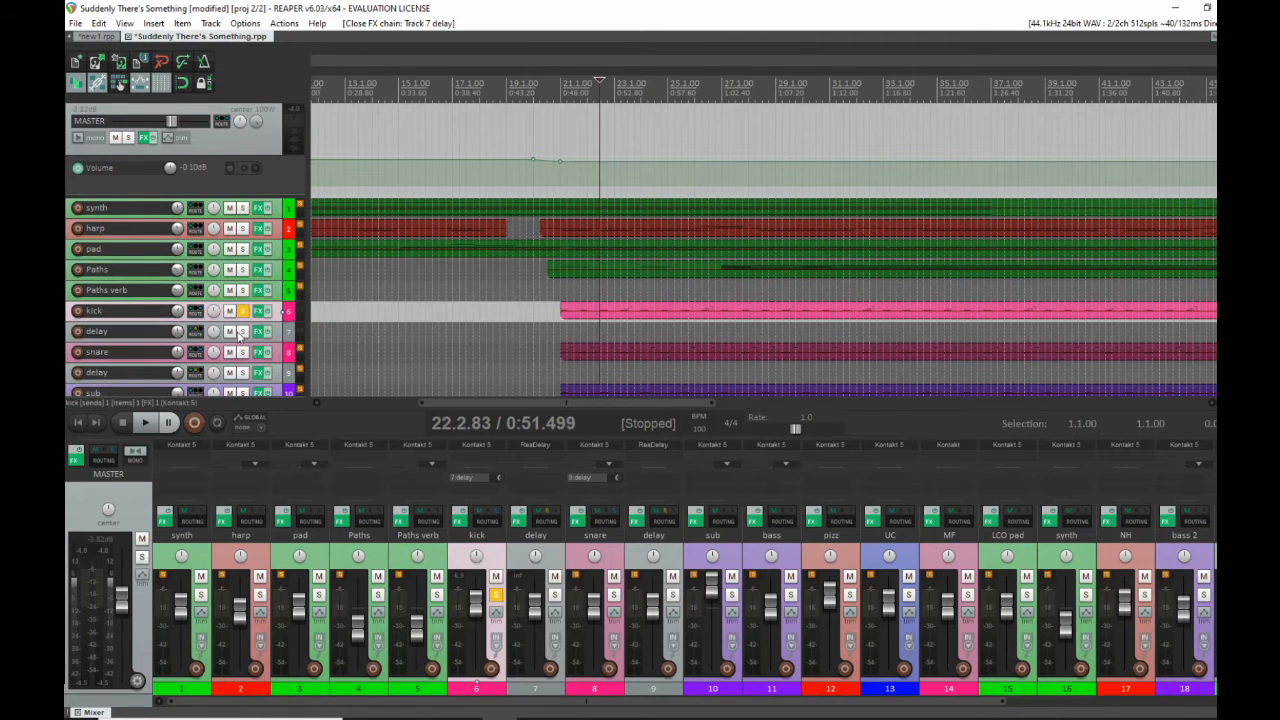
pyautogui.click(231, 333)
pyautogui.press('space')
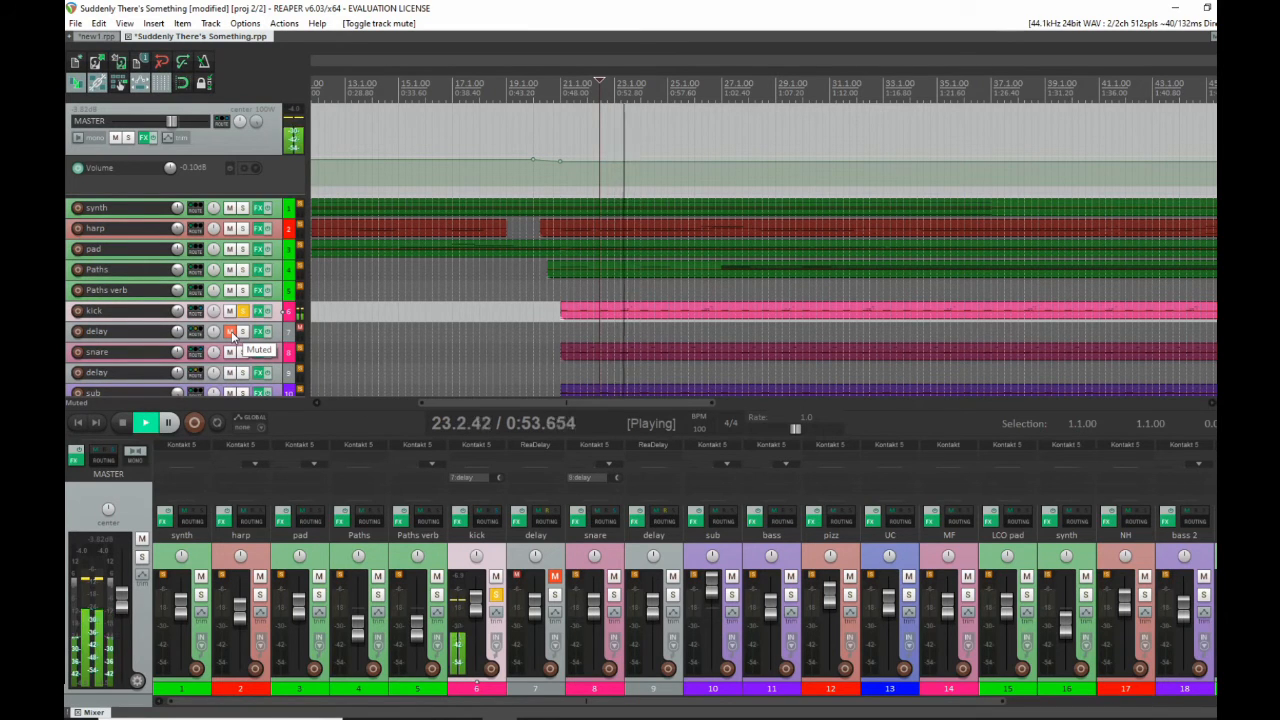
pyautogui.click(231, 333)
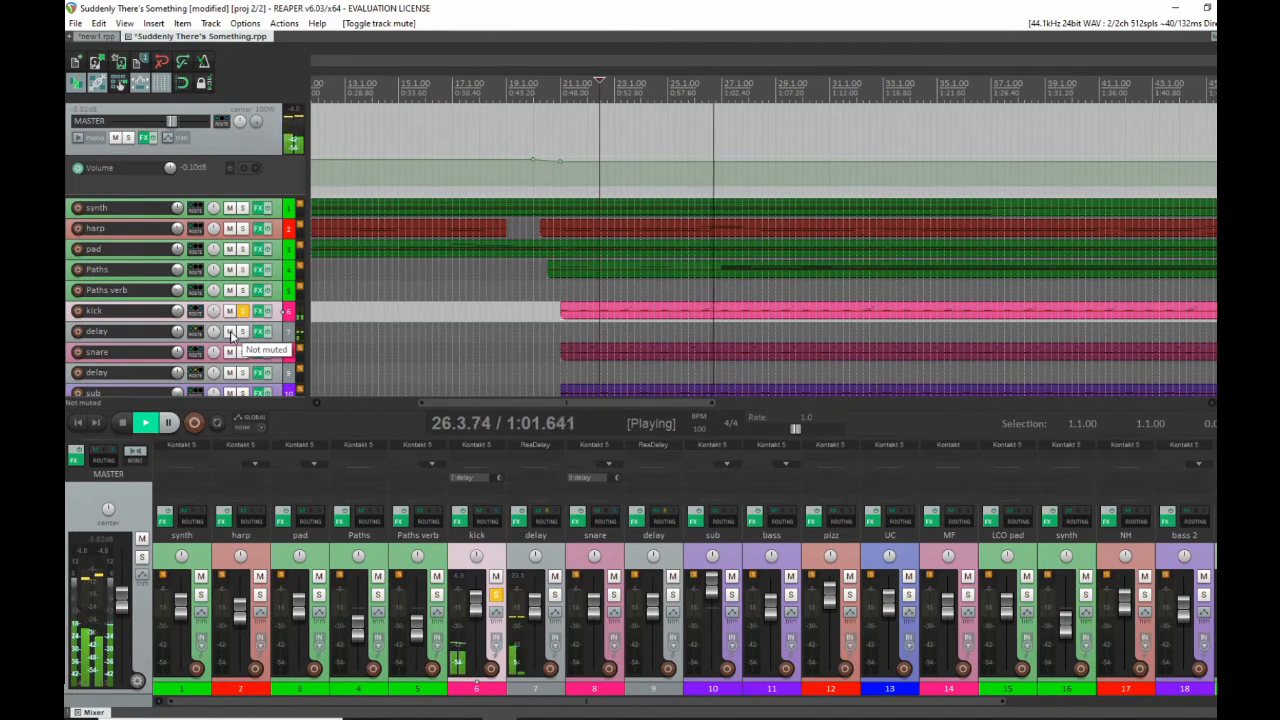
pyautogui.press('space')
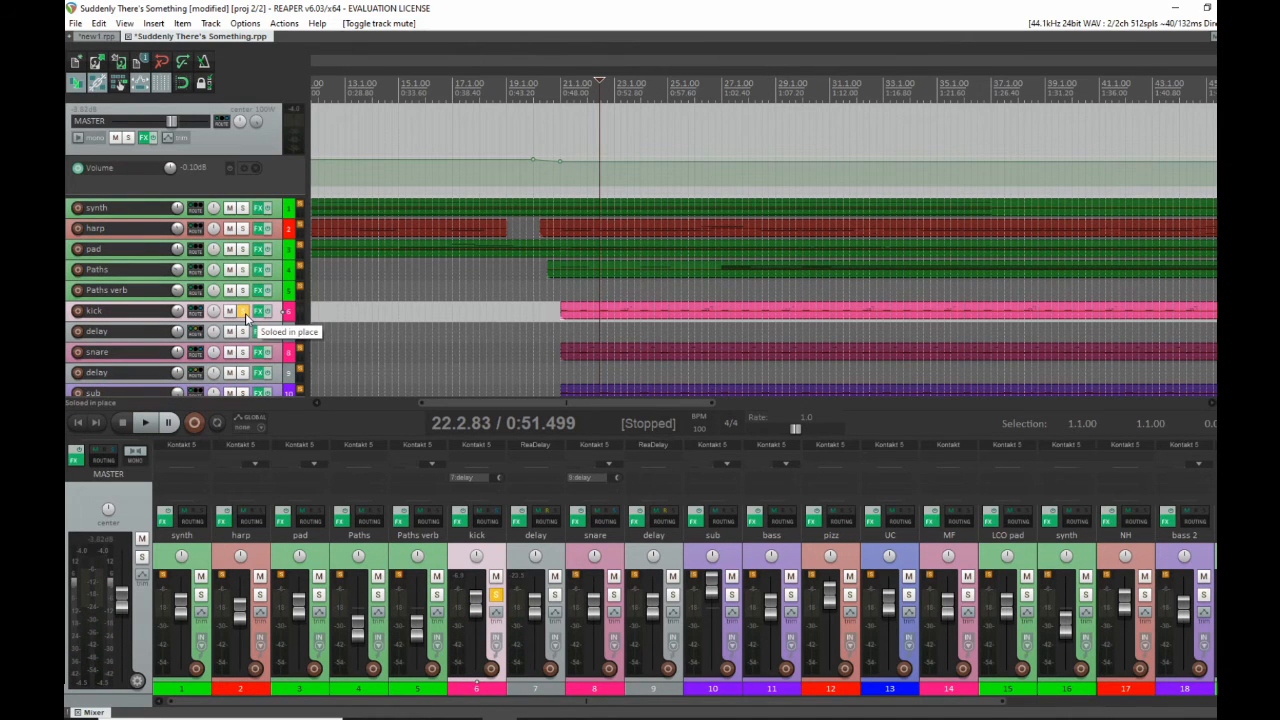
# Switch to the new1 project, solo the UC track and place the edit cursor near the start of its item, around bar 71.
pyautogui.click(130, 38)
pyautogui.click(692, 405)
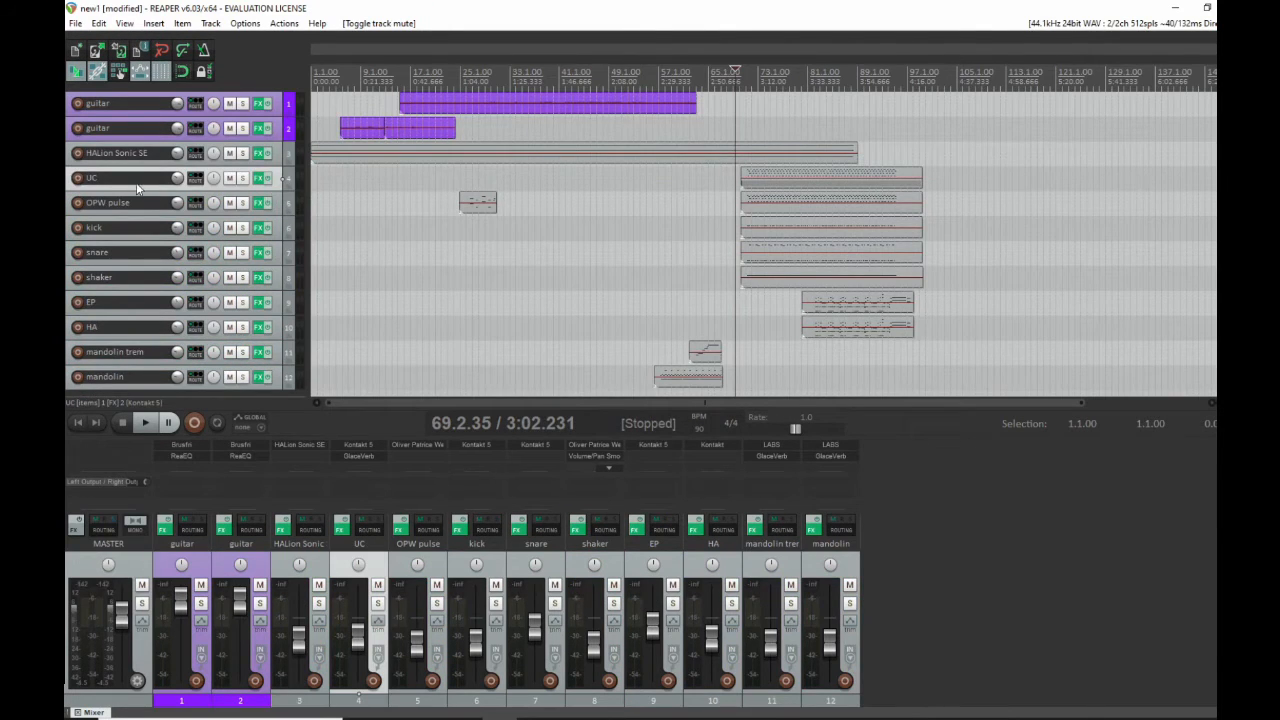
pyautogui.click(77, 178)
pyautogui.click(77, 178)
pyautogui.click(242, 178)
pyautogui.click(745, 178)
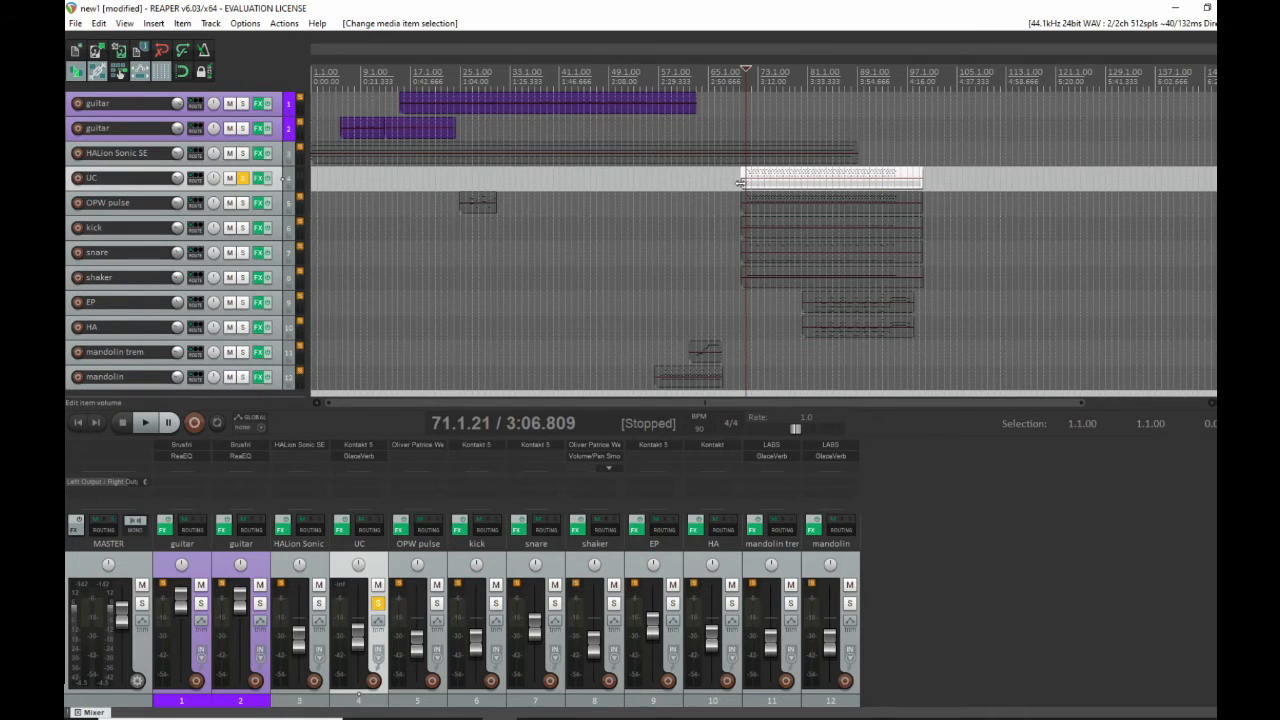
# View the UC track's Una Corda instrument in Kontakt and its FX page, and close the effects window.
pyautogui.click(262, 178)
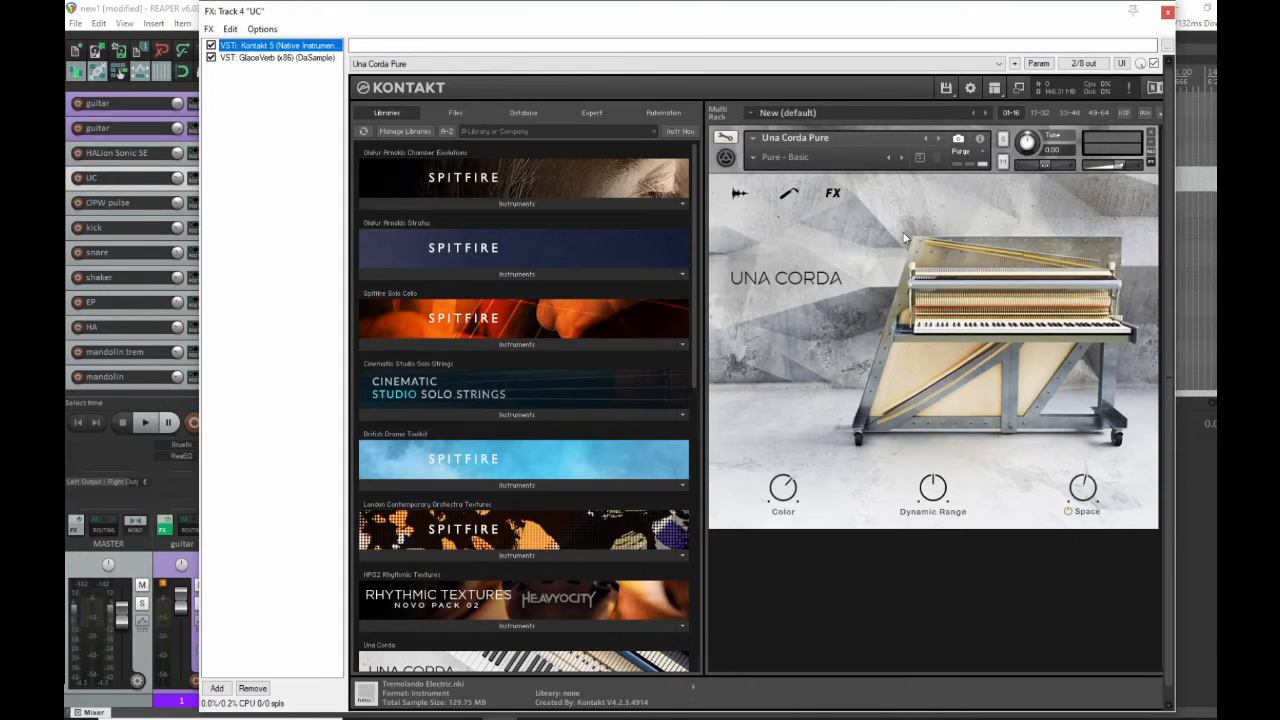
pyautogui.click(830, 196)
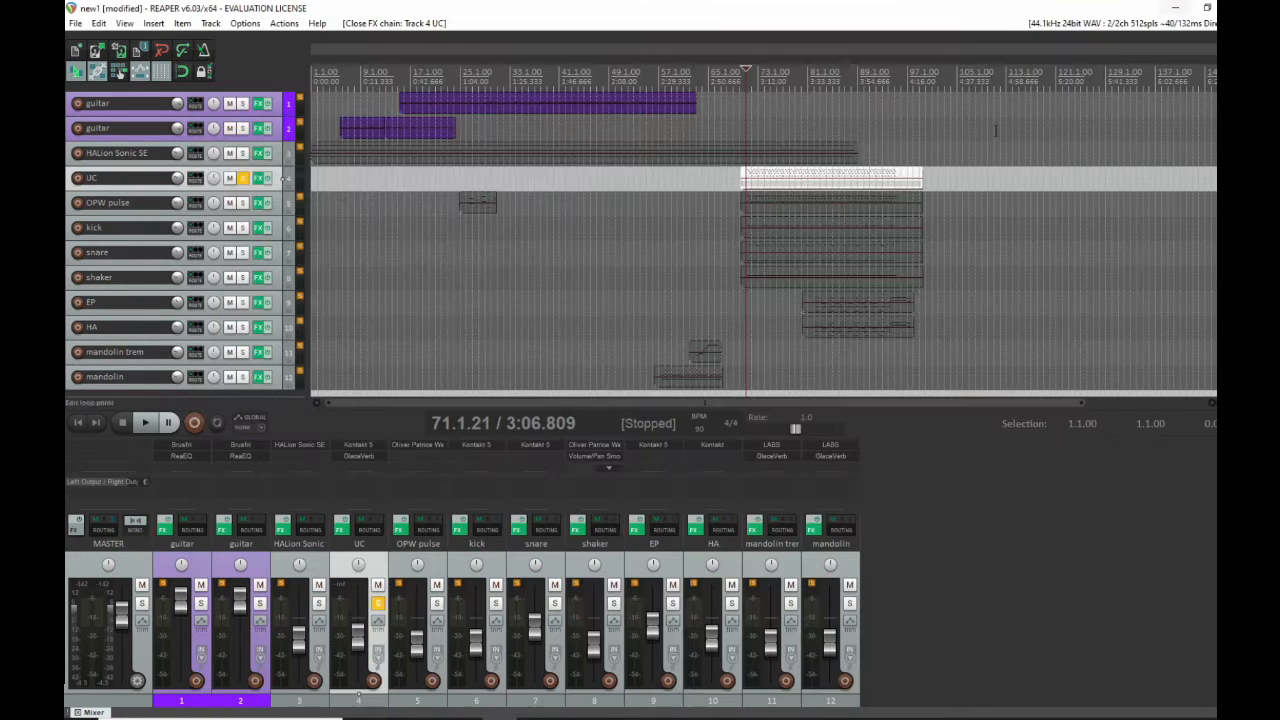
pyautogui.click(1167, 12)
# Play the soloed UC track from around bar 71, raising the master volume during playback, and return the edit cursor to bar 69.
pyautogui.scroll(3, 797, 230)
pyautogui.press('space')
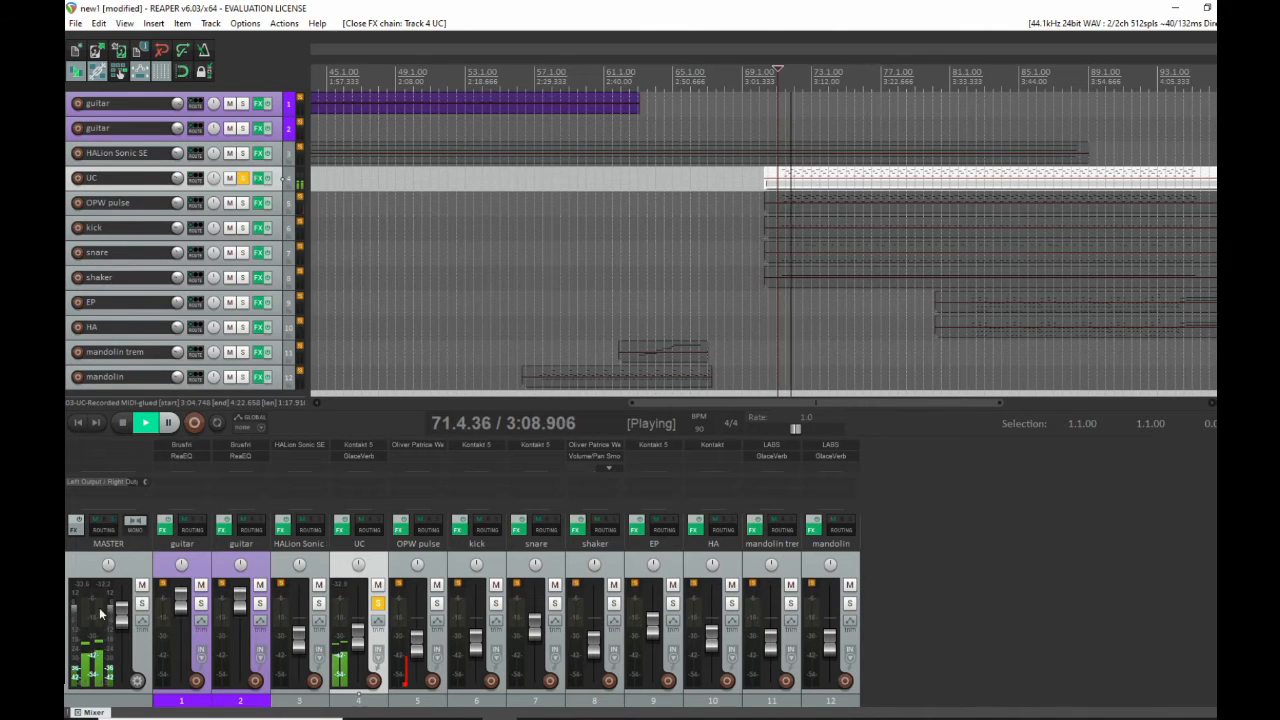
pyautogui.moveTo(121, 612); pyautogui.dragTo(125, 591)
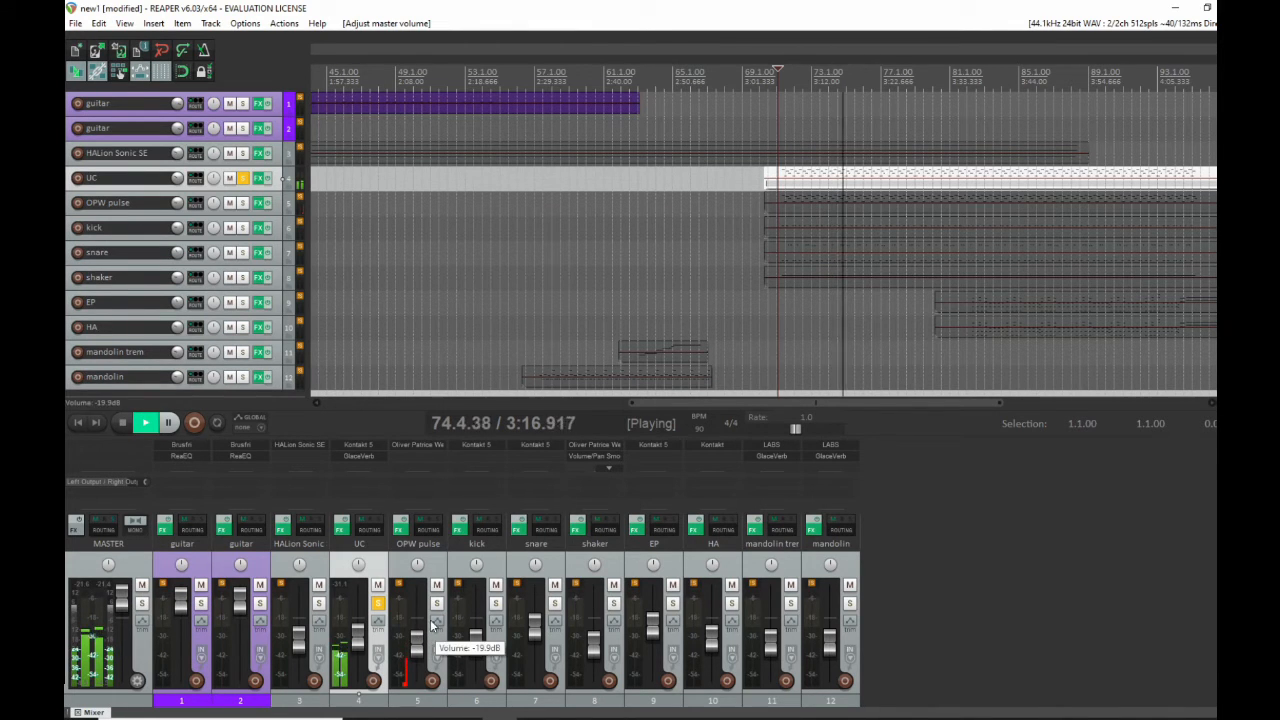
pyautogui.press('space')
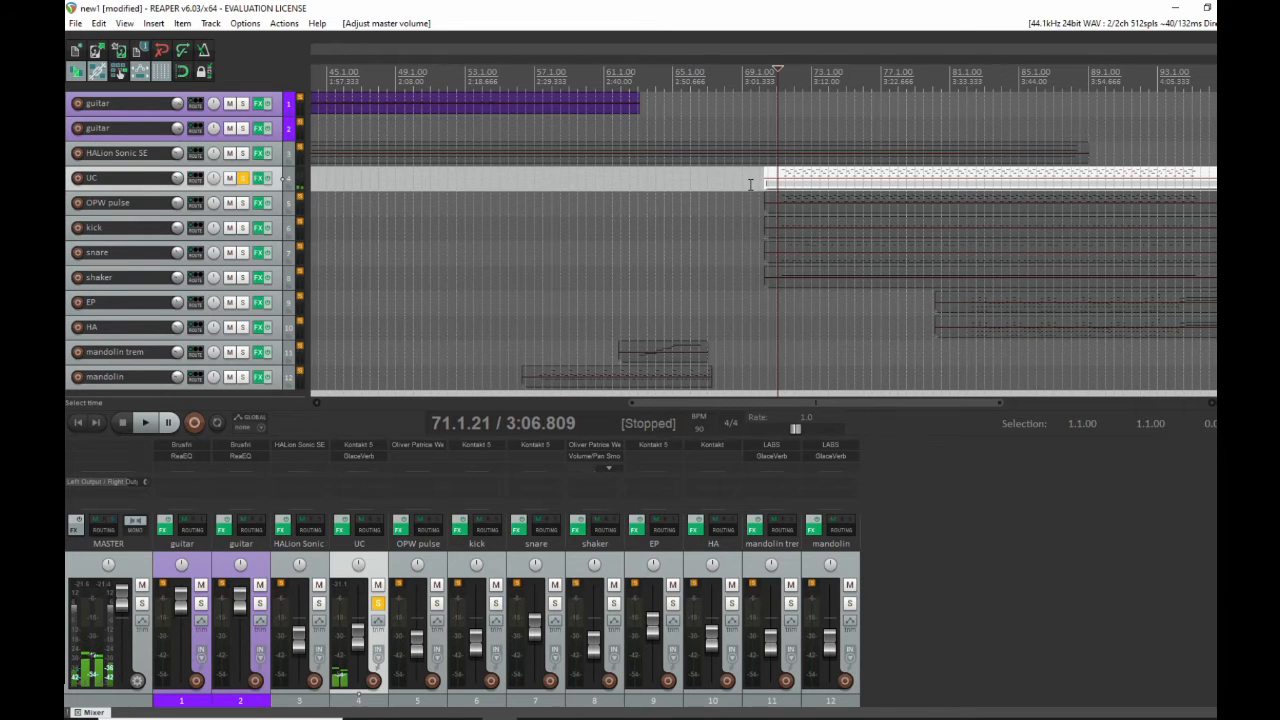
pyautogui.click(750, 184)
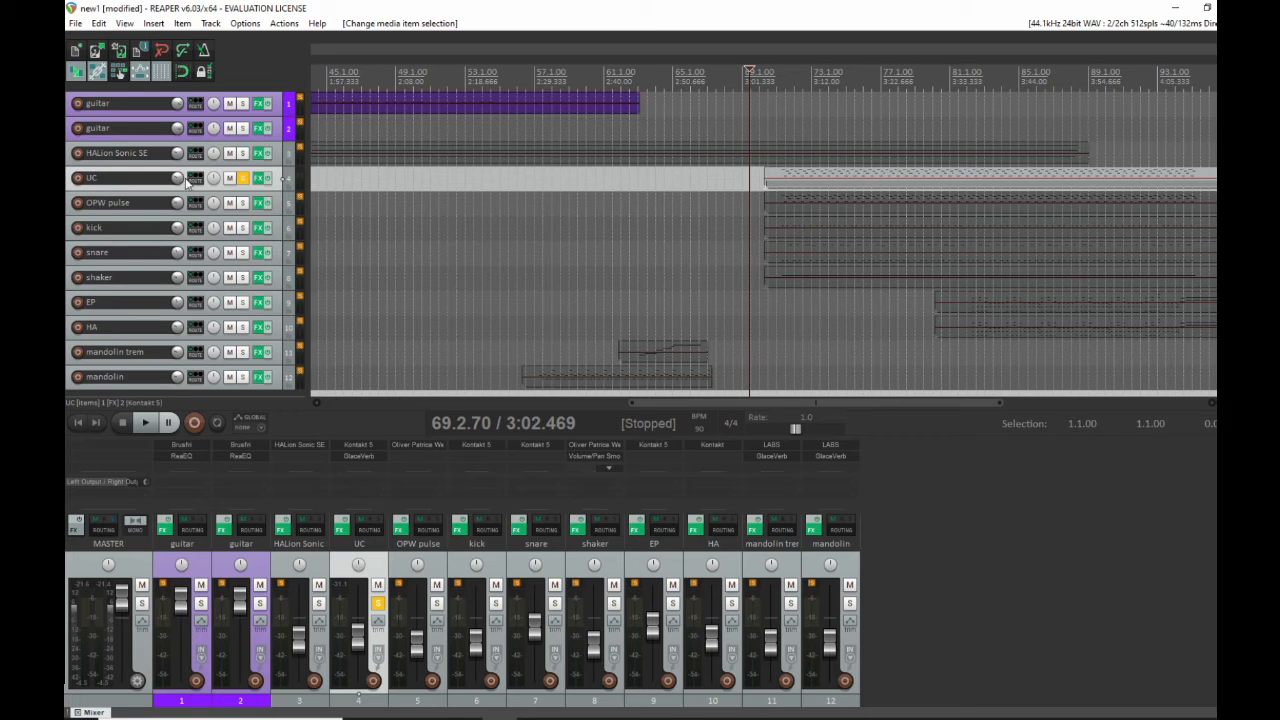
# Solo only the OPW pulse track and view its Oliver Patrice Weder plug-in preset, closing both plug-in windows.
pyautogui.click(242, 203)
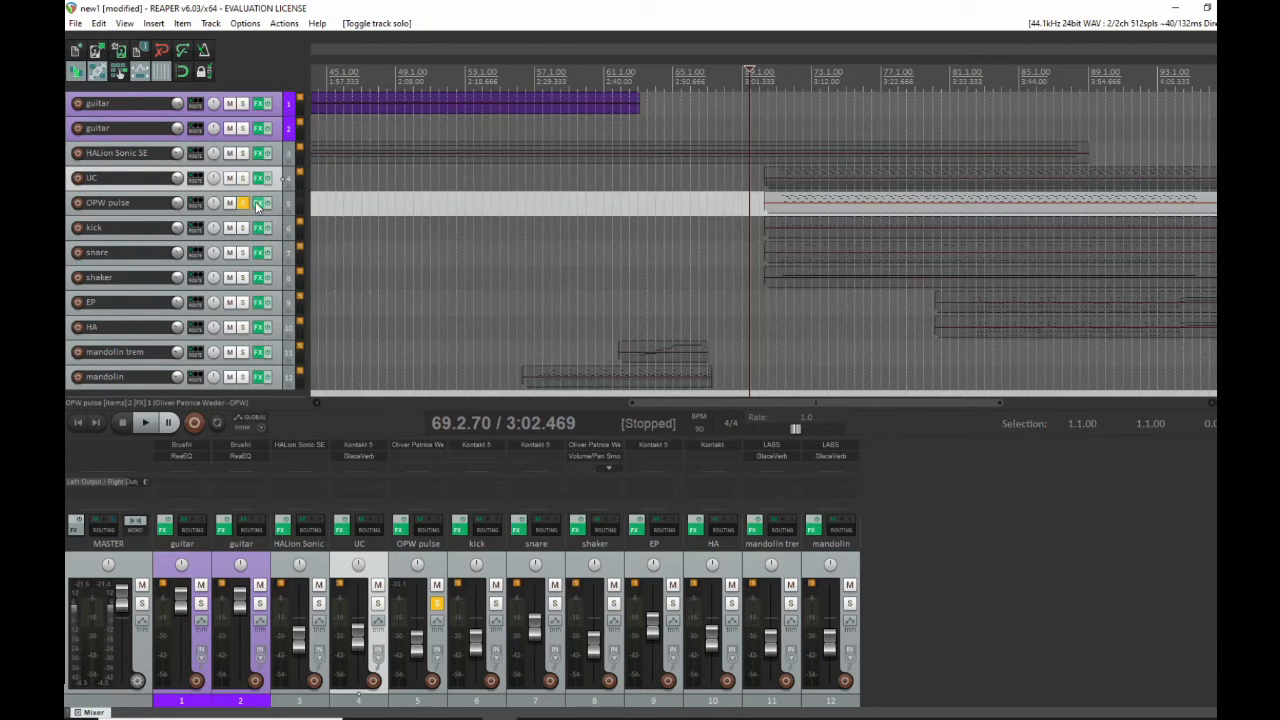
pyautogui.hotkey('shift', 'f')
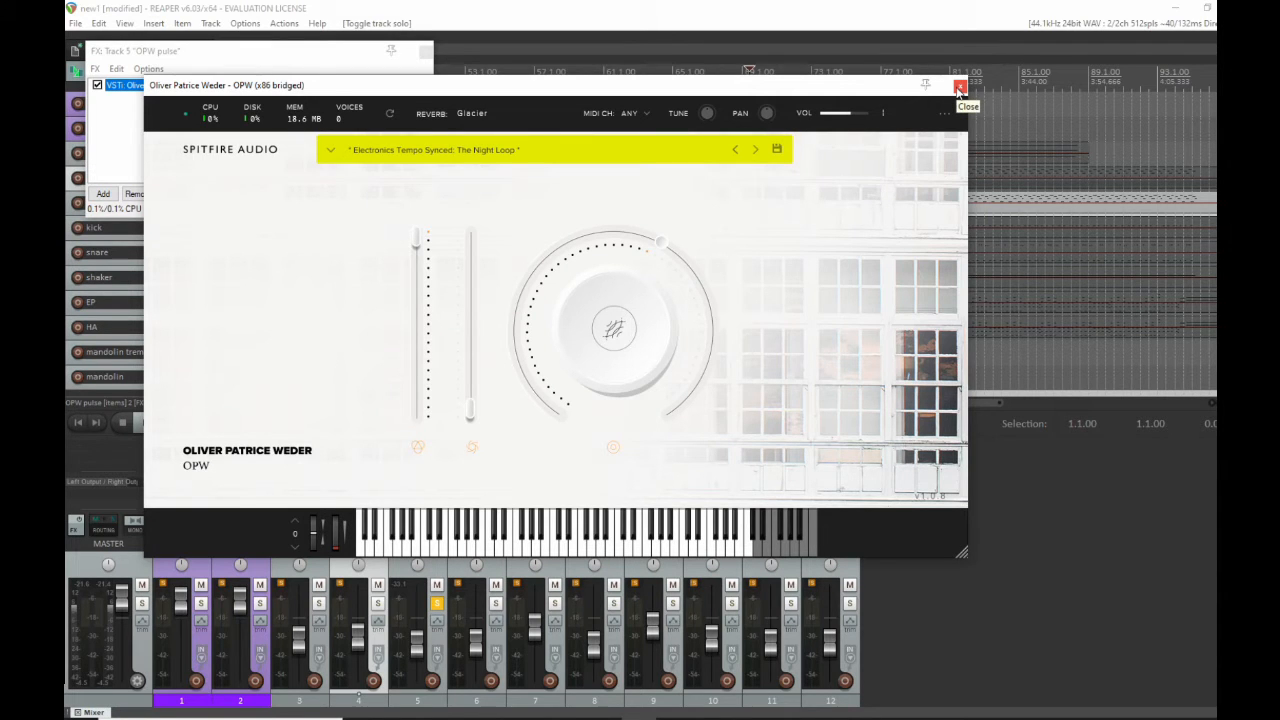
pyautogui.moveTo(330, 86); pyautogui.dragTo(536, 86)
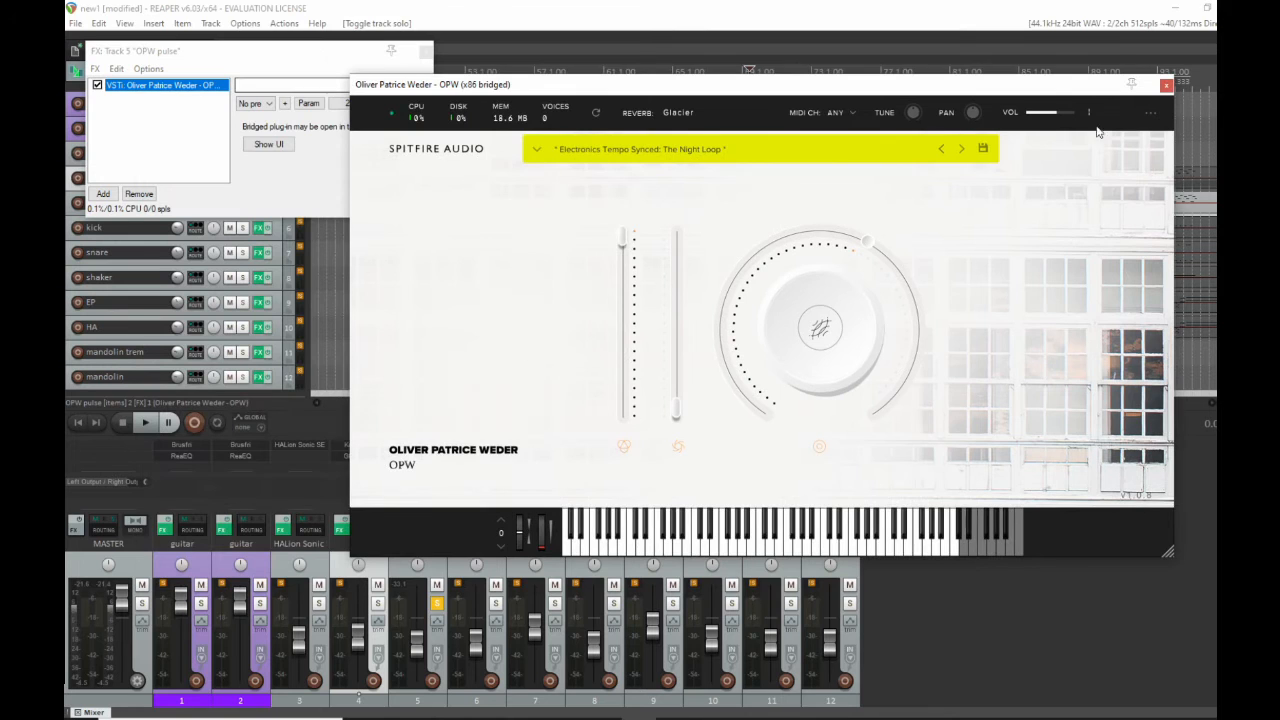
pyautogui.click(1166, 85)
pyautogui.click(425, 52)
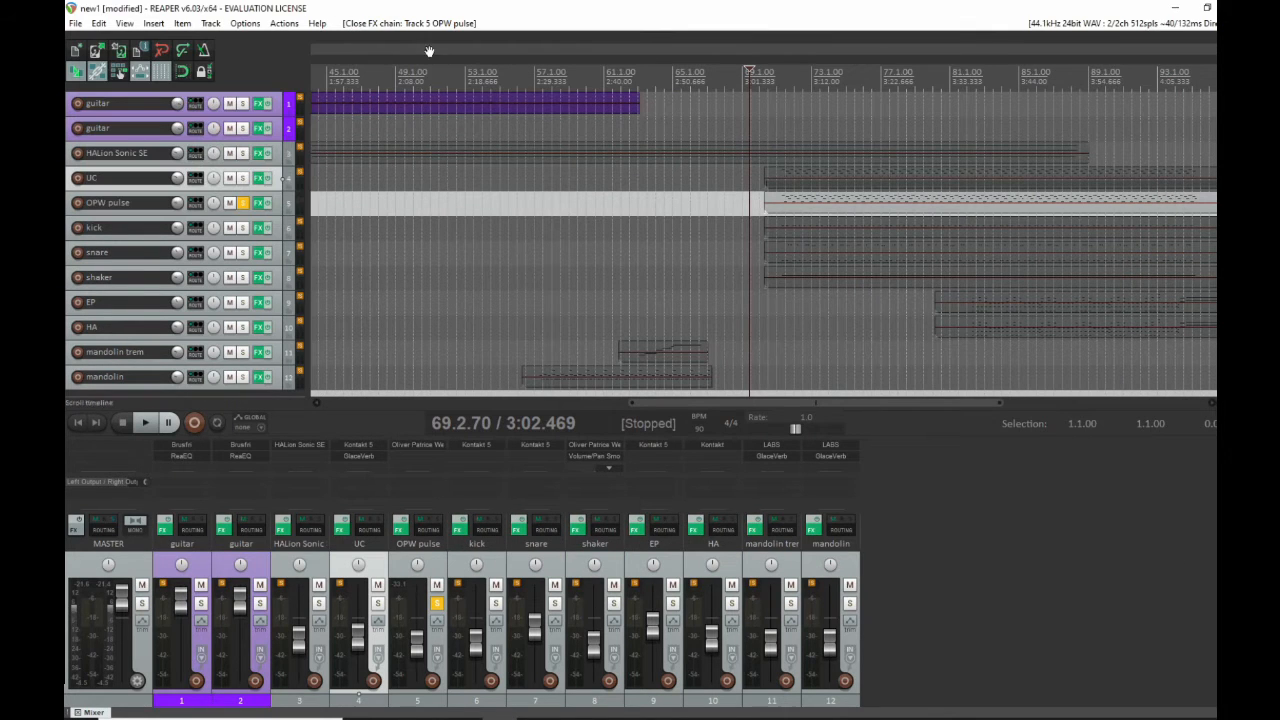
# Play the soloed OPW pulse track from around bar 71, stop, and return the edit cursor to around bar 69.
pyautogui.click(778, 177)
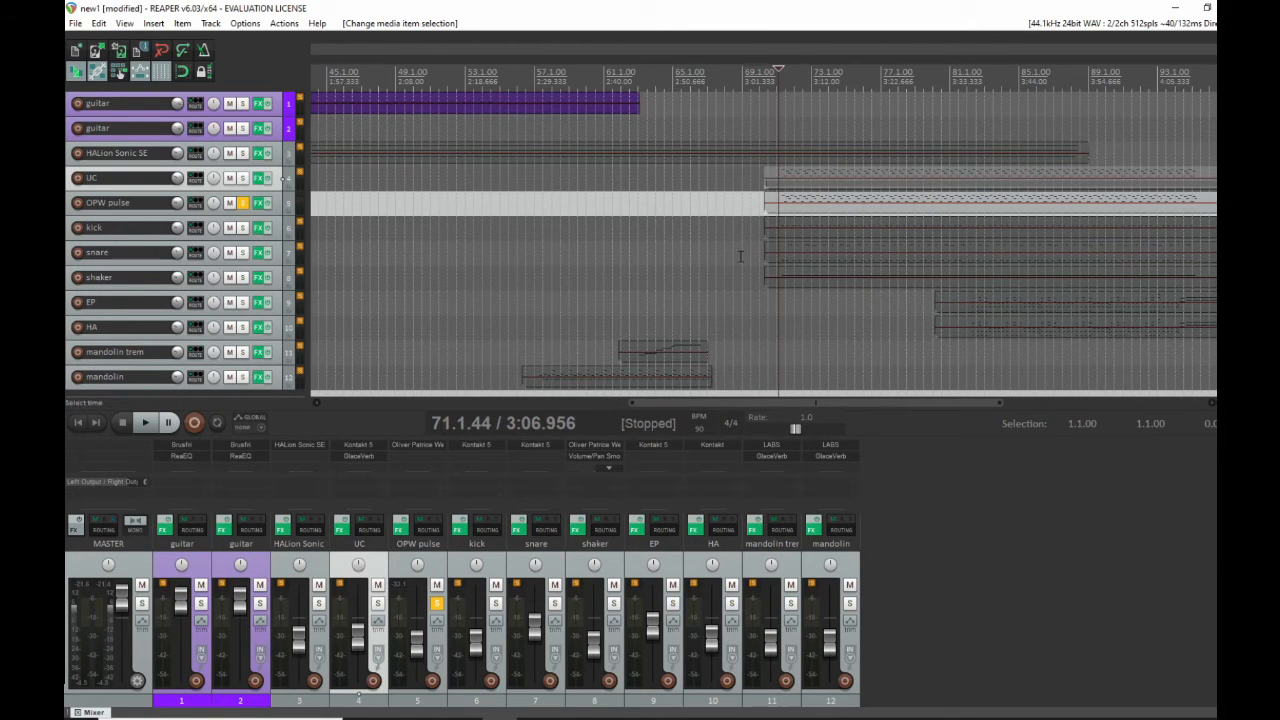
pyautogui.press('space')
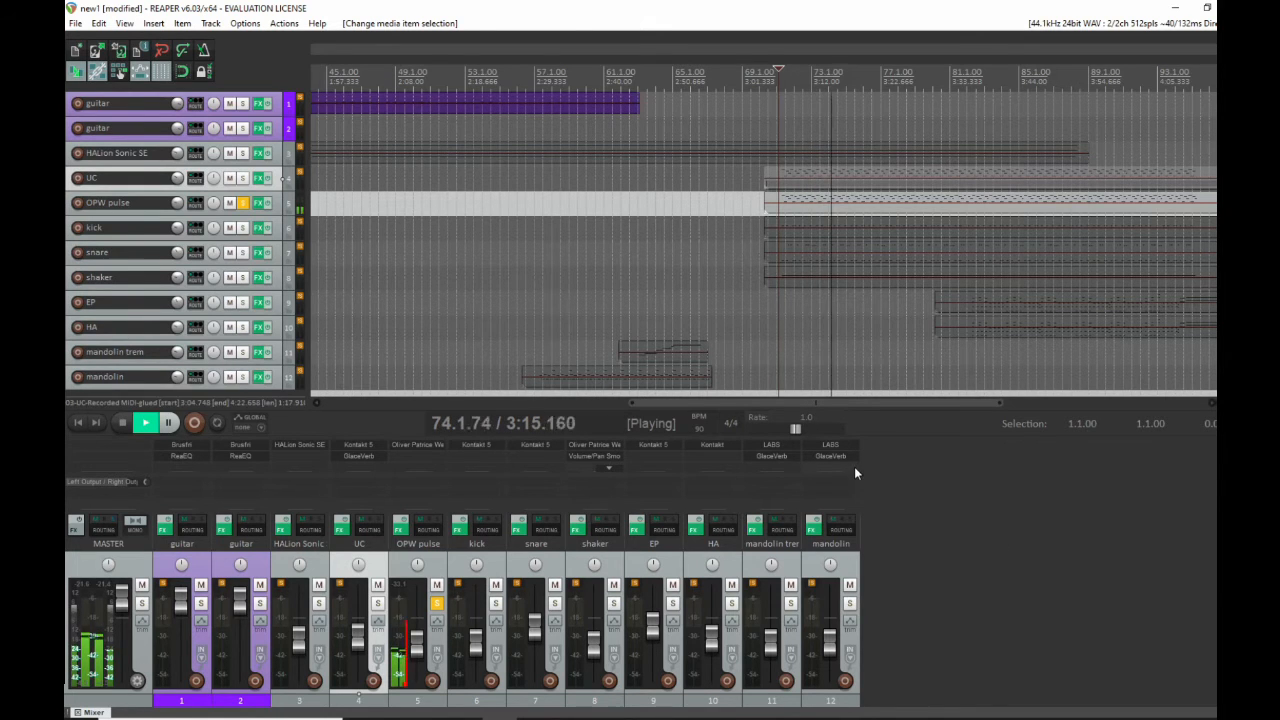
pyautogui.press('space')
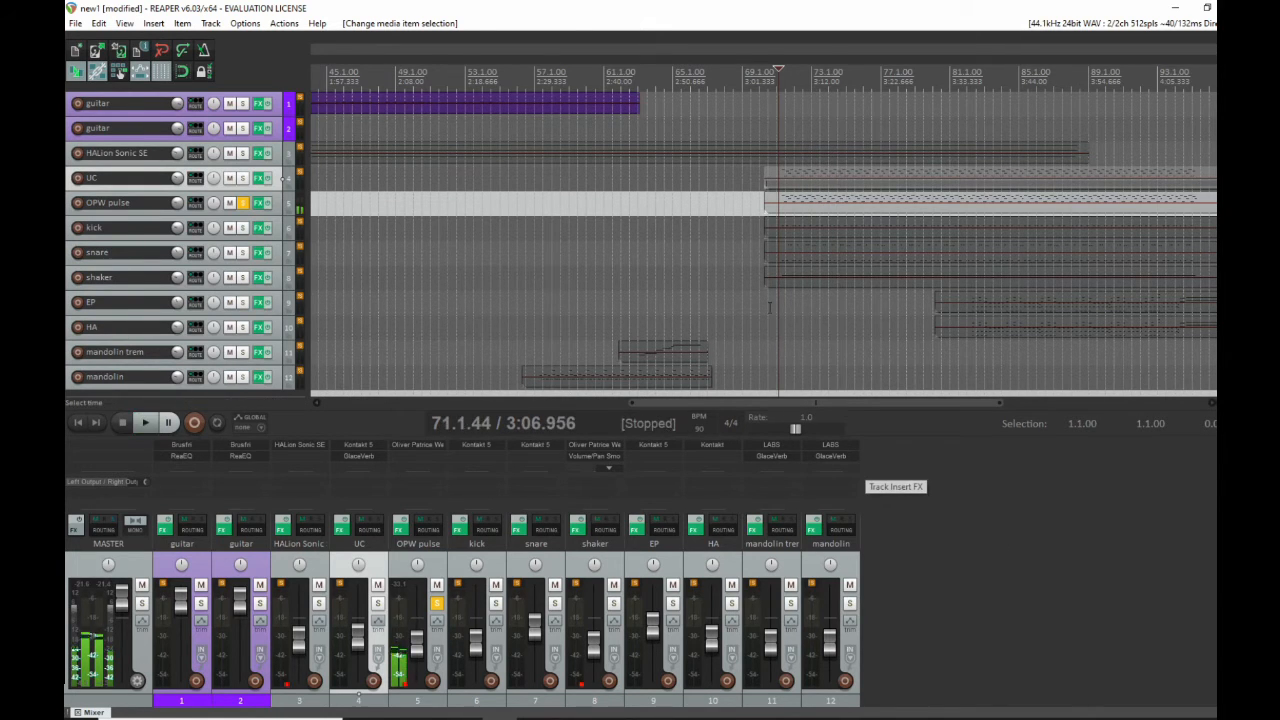
pyautogui.click(752, 201)
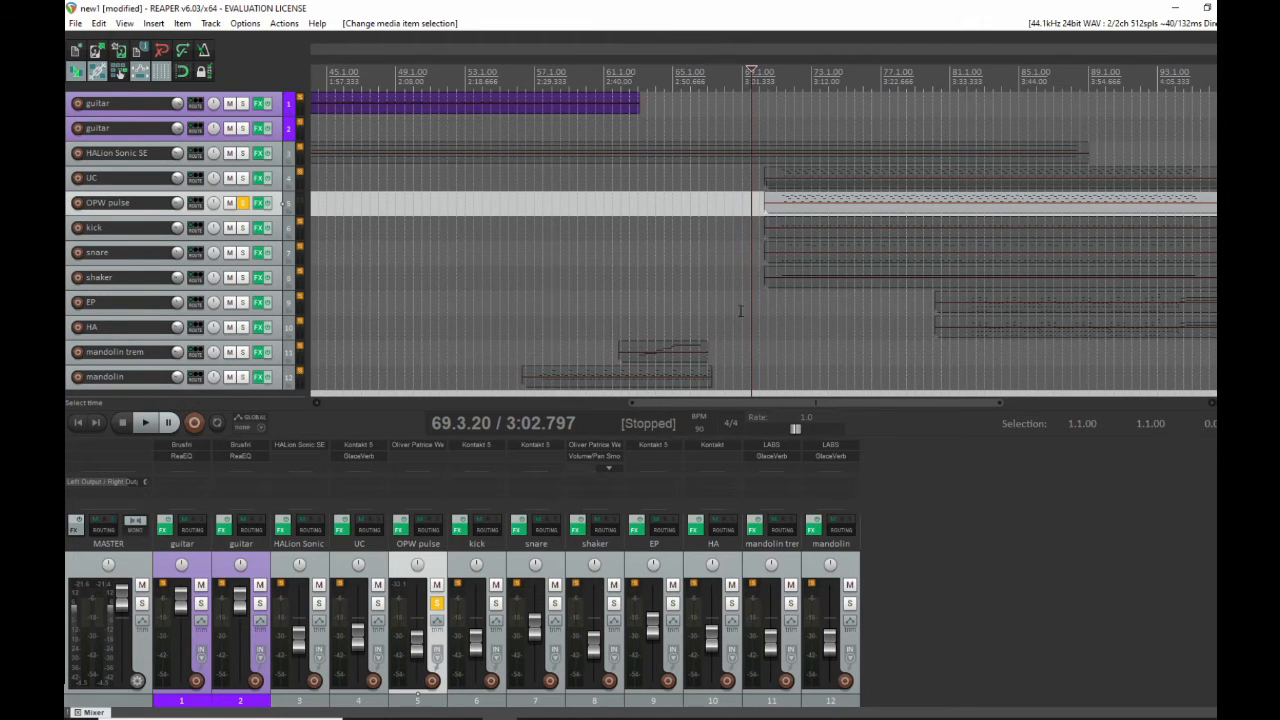
# Solo the UC track together with OPW pulse, play both from around bar 71, and return the edit cursor to bar 69.
pyautogui.click(242, 177)
pyautogui.click(780, 127)
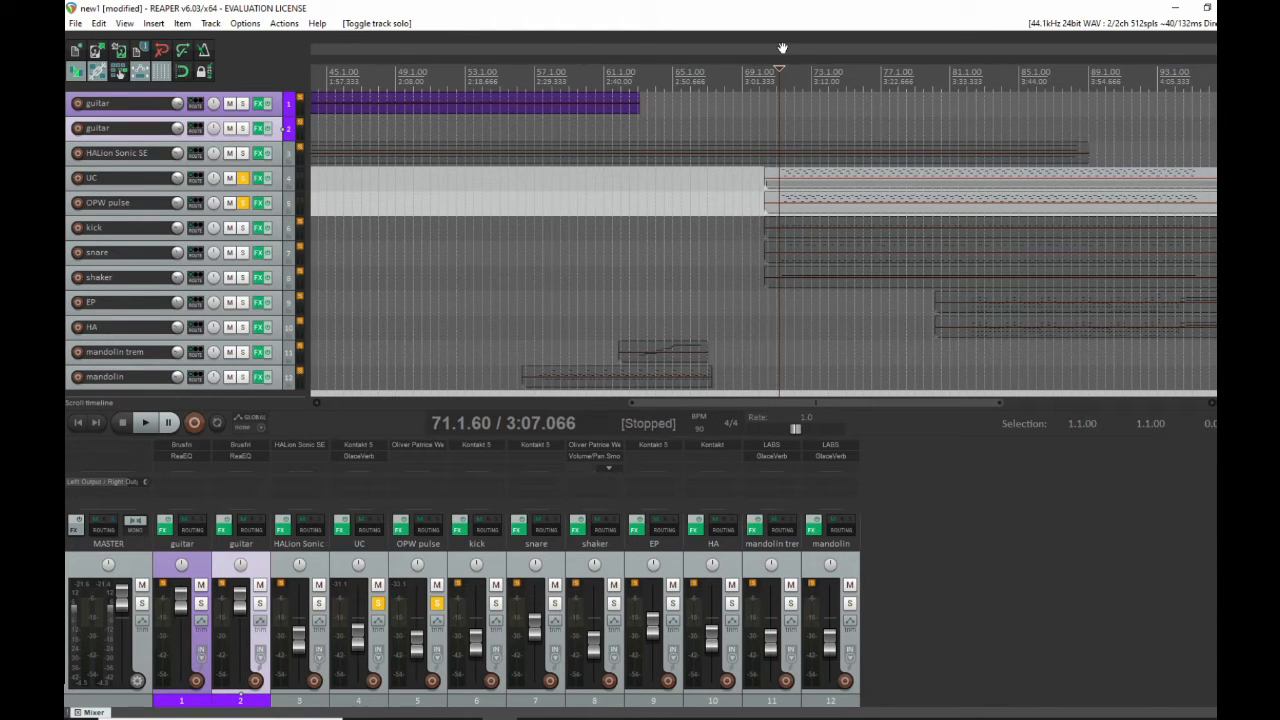
pyautogui.press('space')
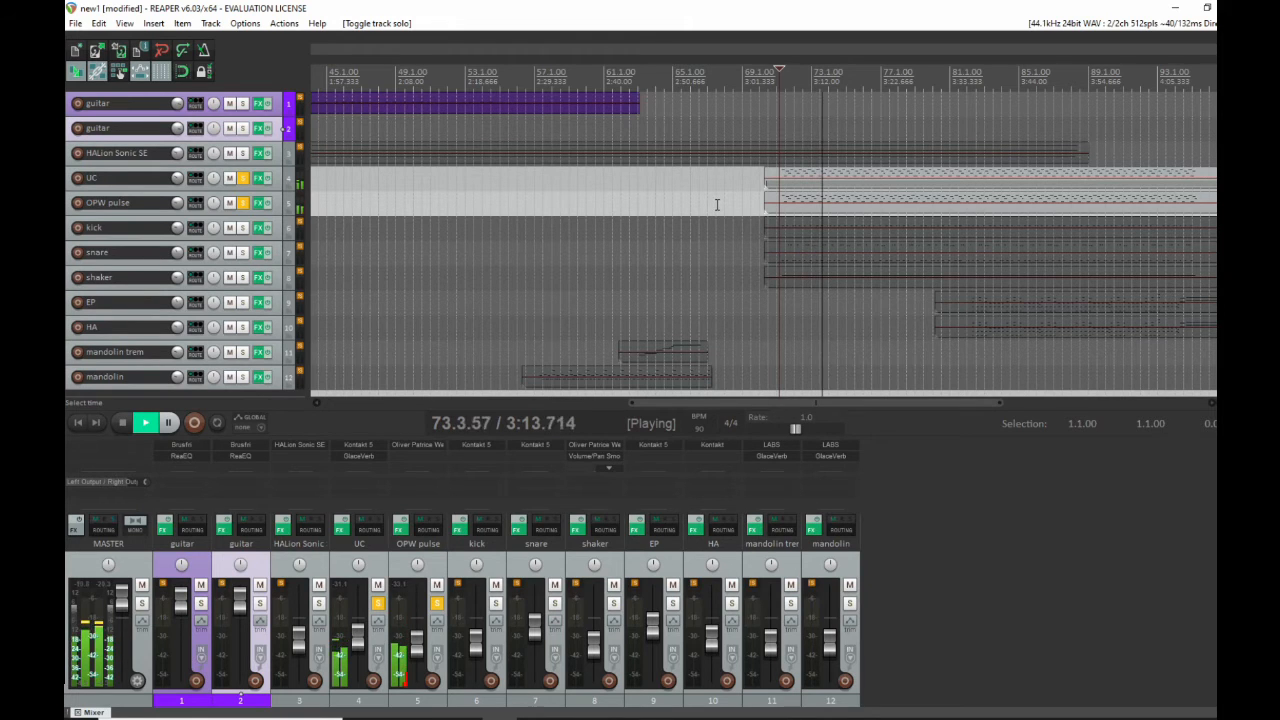
pyautogui.press('space')
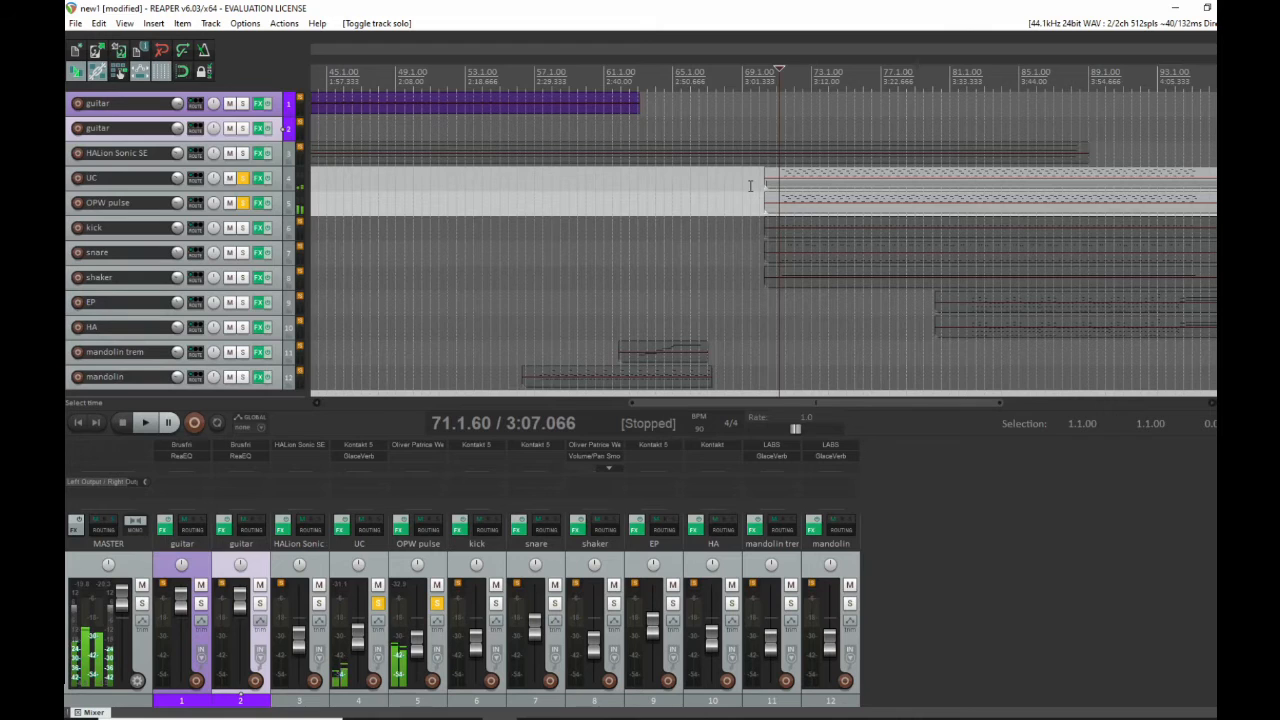
pyautogui.click(749, 187)
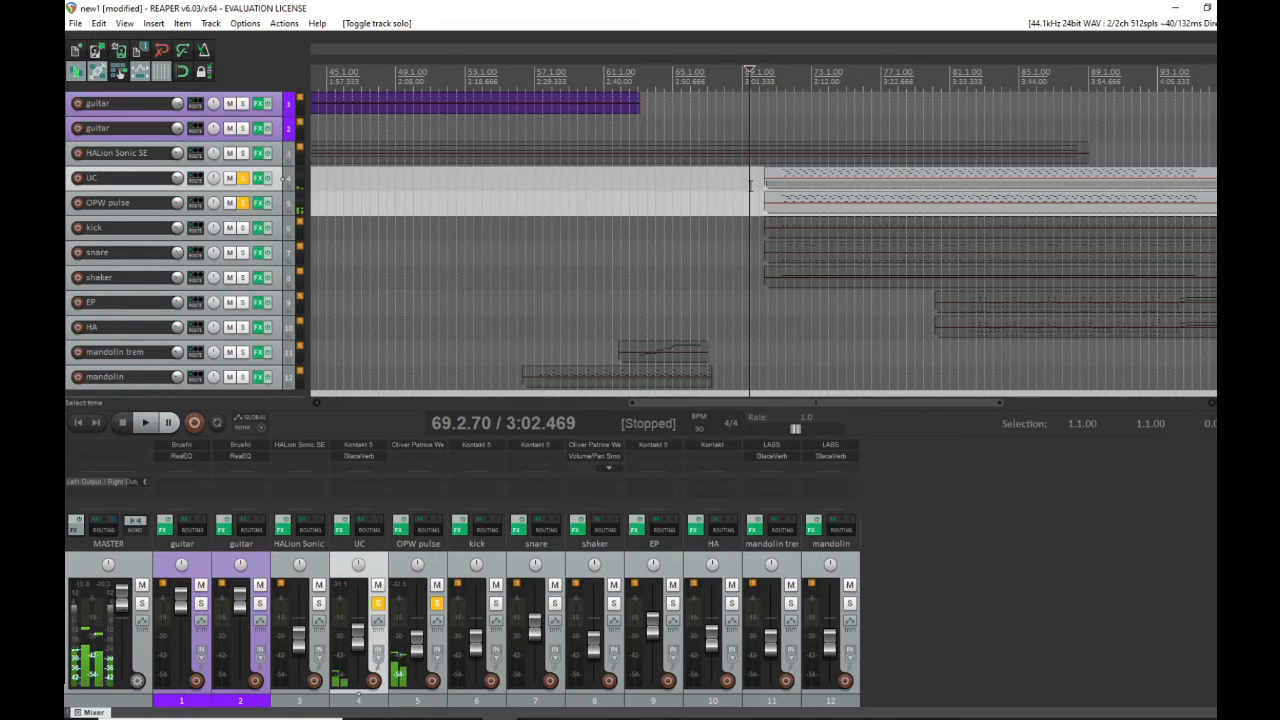
# Add the JS: Volume/Pan Smoother effect to the OPW pulse track's FX chain, filtering the plug-in list by "pan".
pyautogui.click(260, 208)
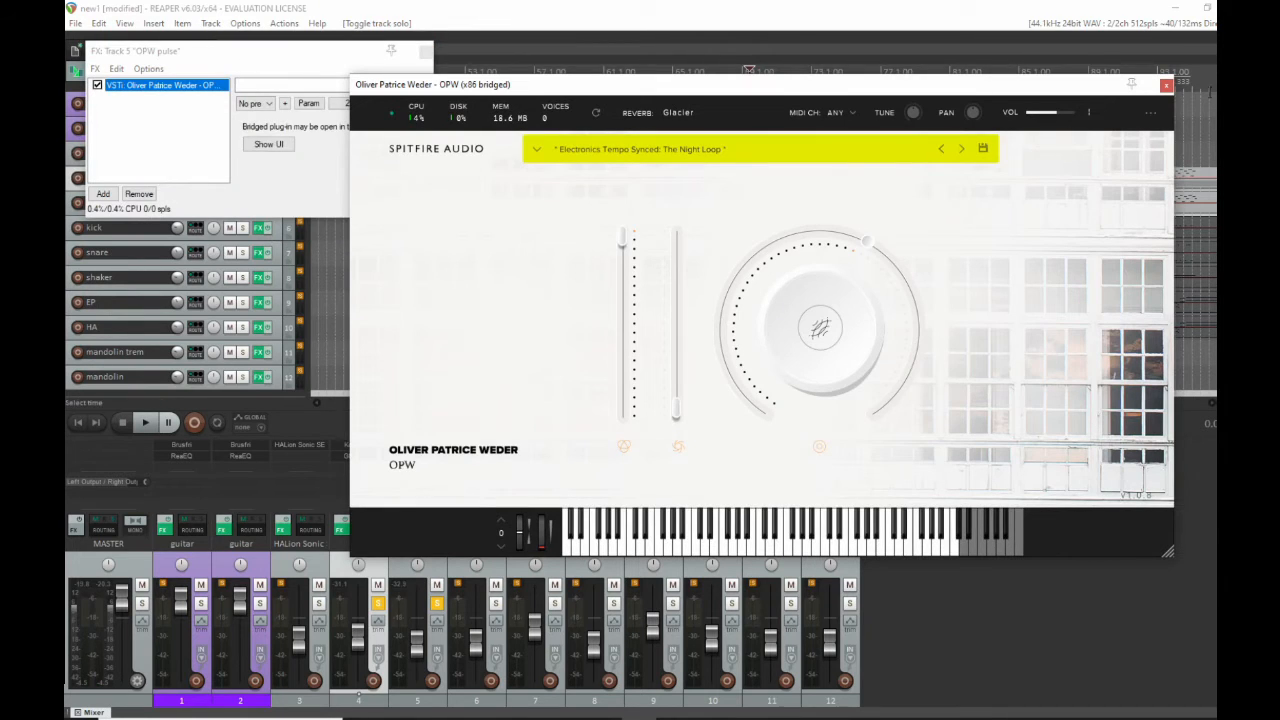
pyautogui.click(1166, 84)
pyautogui.moveTo(331, 55); pyautogui.dragTo(378, 132)
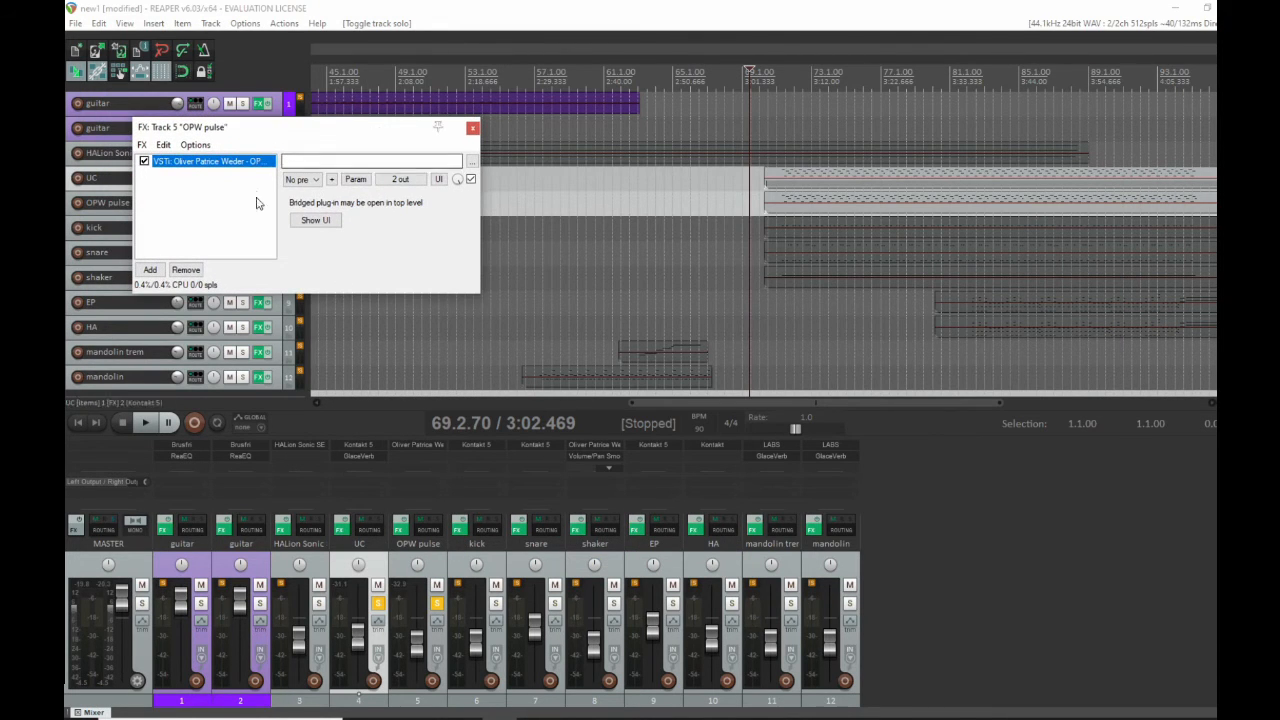
pyautogui.click(150, 270)
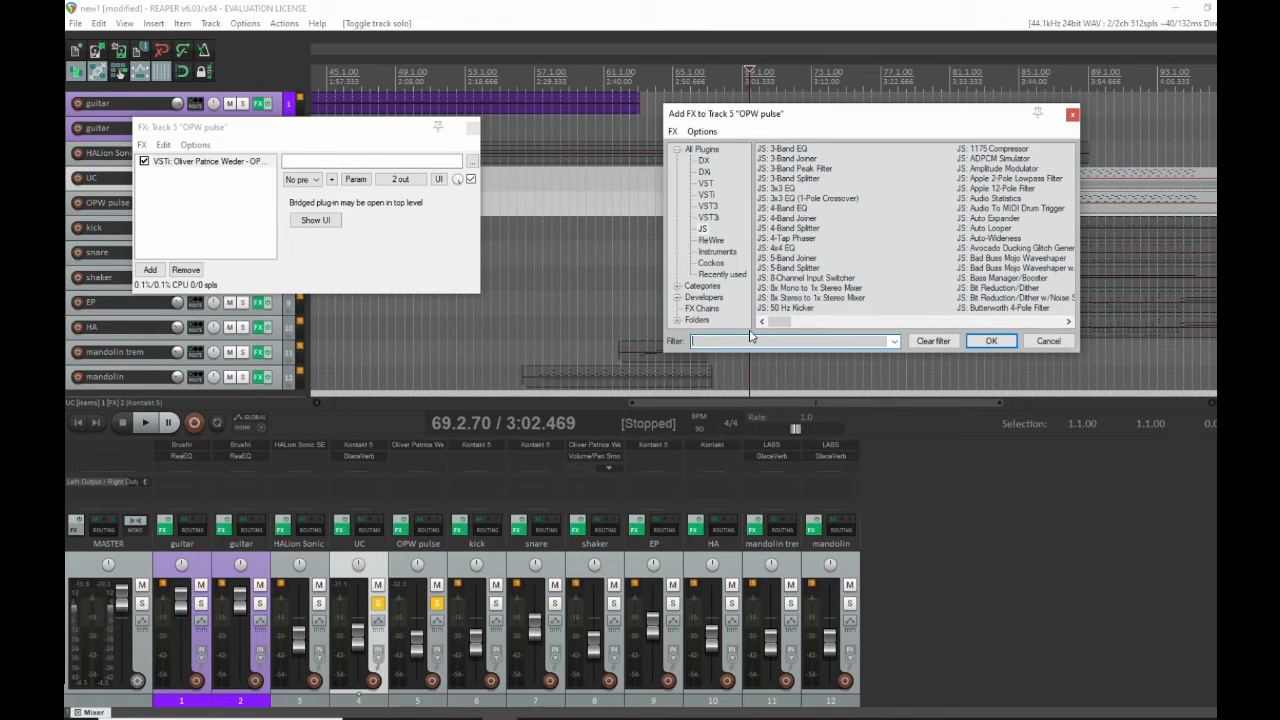
pyautogui.write('pan')
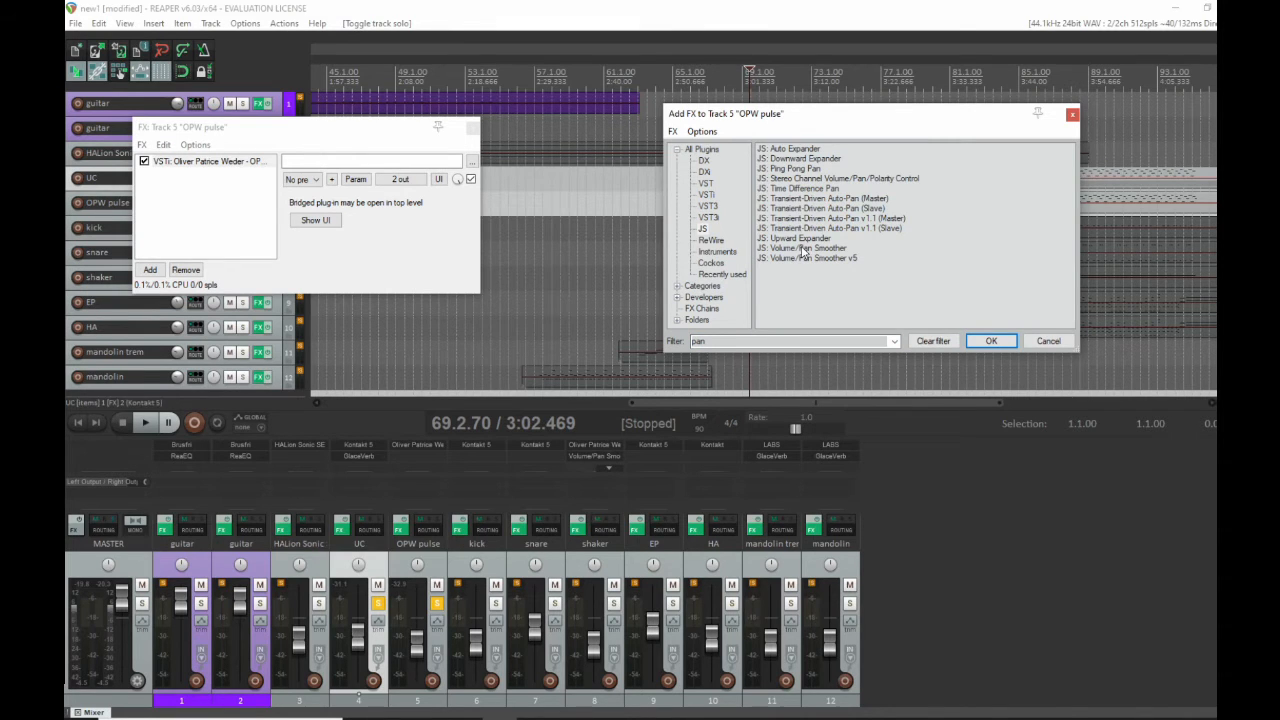
pyautogui.doubleClick(805, 249)
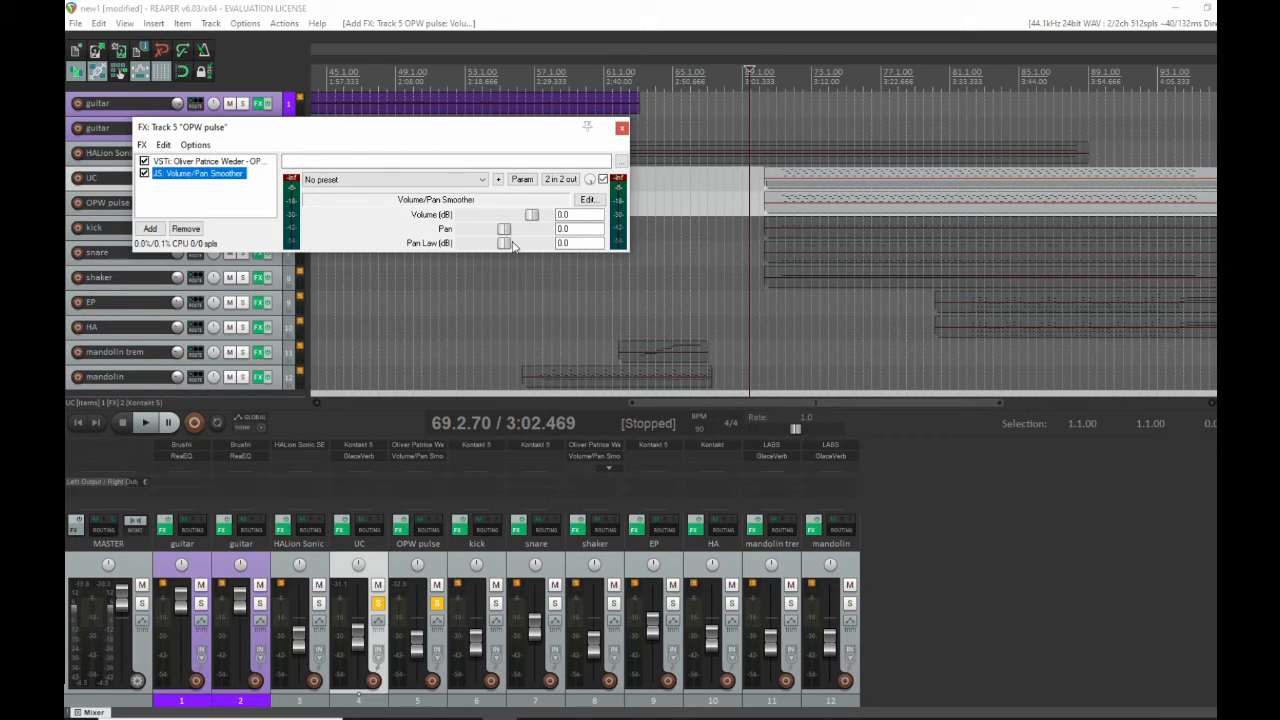
# Set the smoother's Pan to 19.6 and open Parameter Modulation/MIDI Link for the Pan parameter, placing its window below the FX chain.
pyautogui.moveTo(504, 233); pyautogui.dragTo(532, 229)
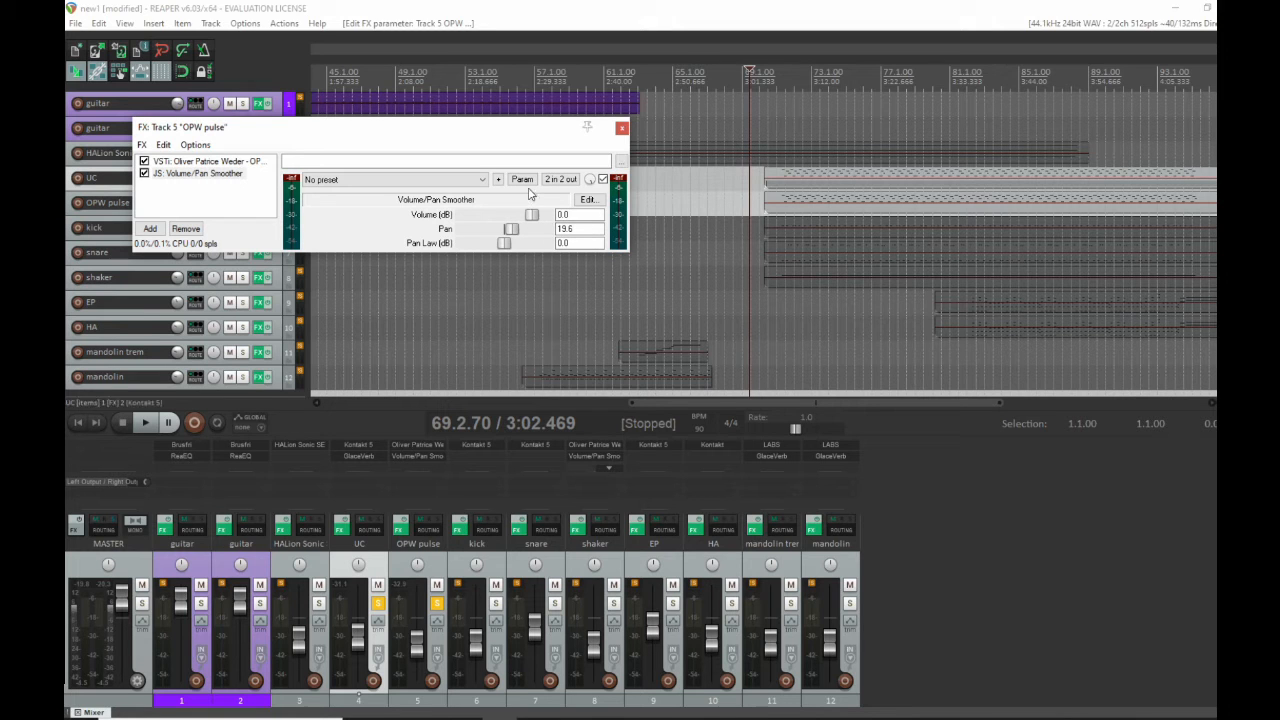
pyautogui.click(526, 182)
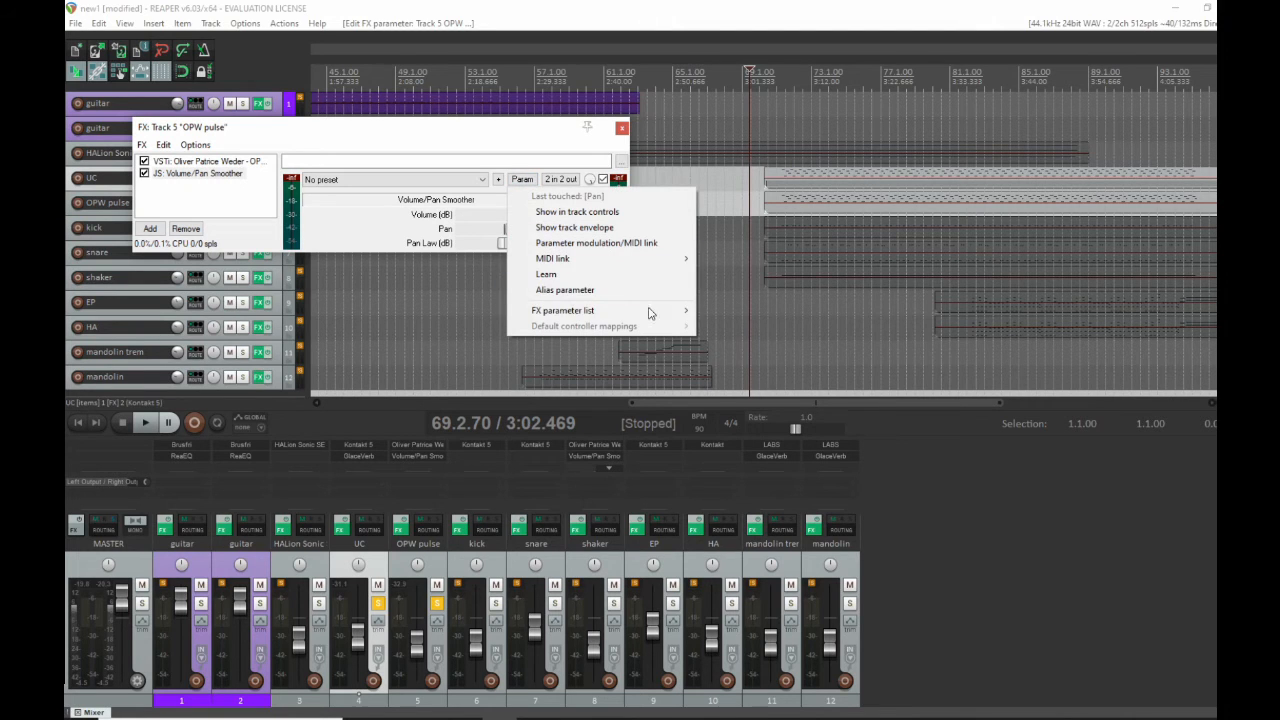
pyautogui.moveTo(650, 316)
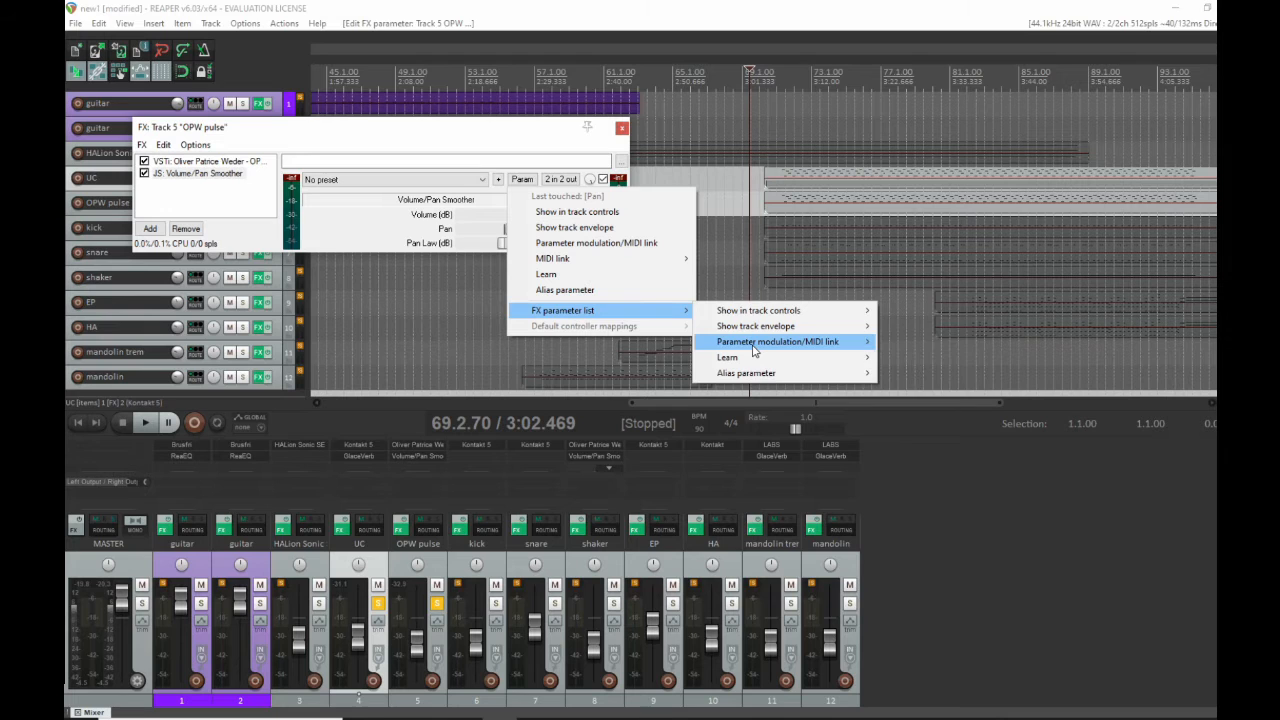
pyautogui.moveTo(758, 350)
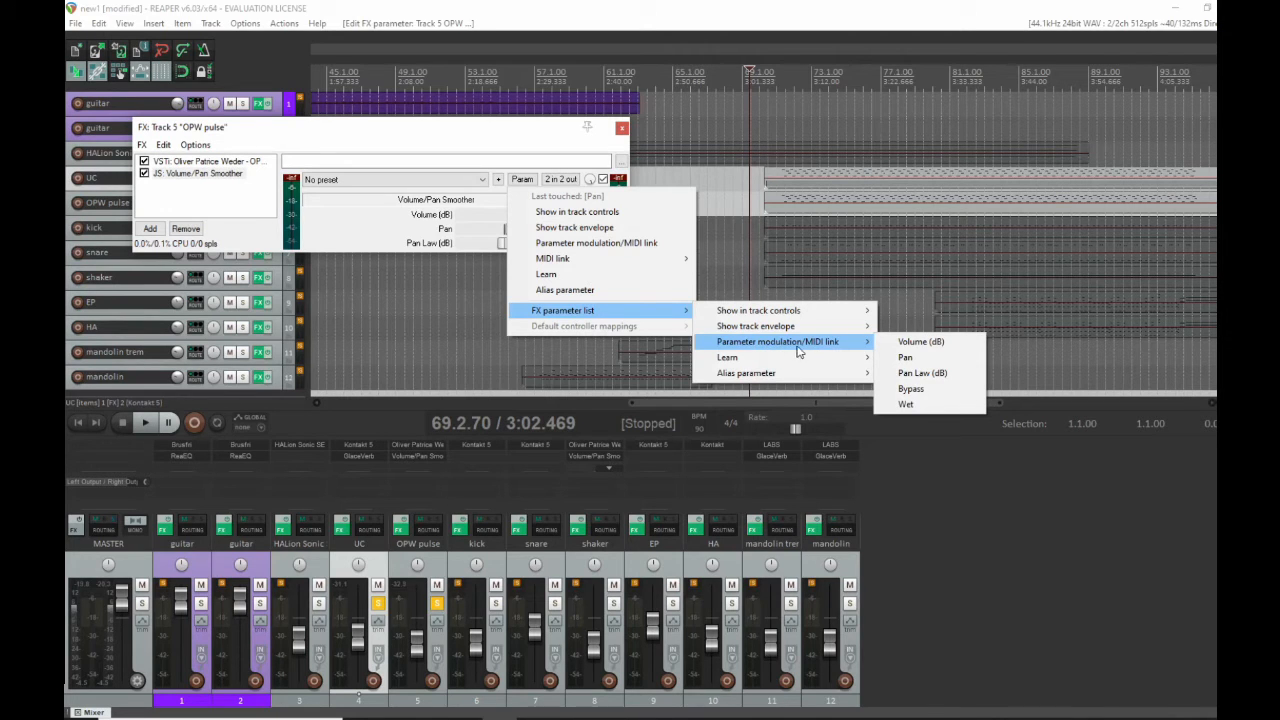
pyautogui.click(904, 358)
pyautogui.moveTo(154, 12); pyautogui.dragTo(455, 308)
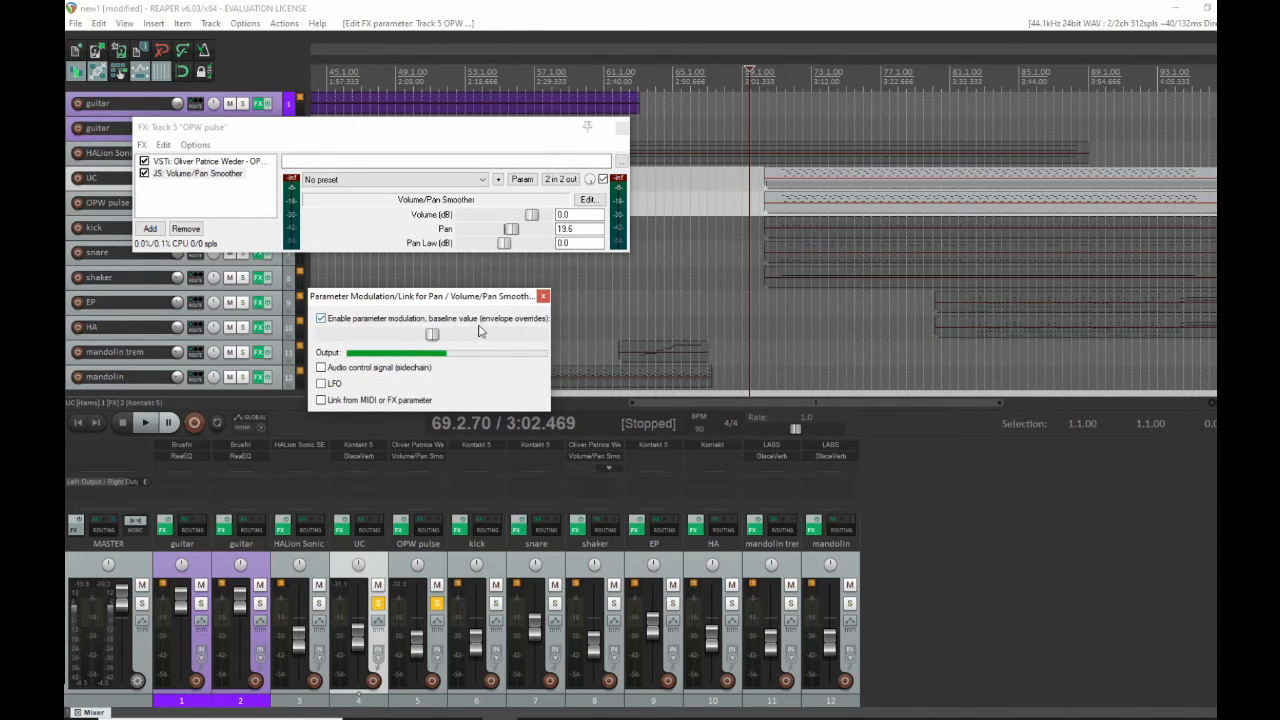
# Enable the LFO for the Pan modulation and set its direction to Centered.
pyautogui.click(321, 384)
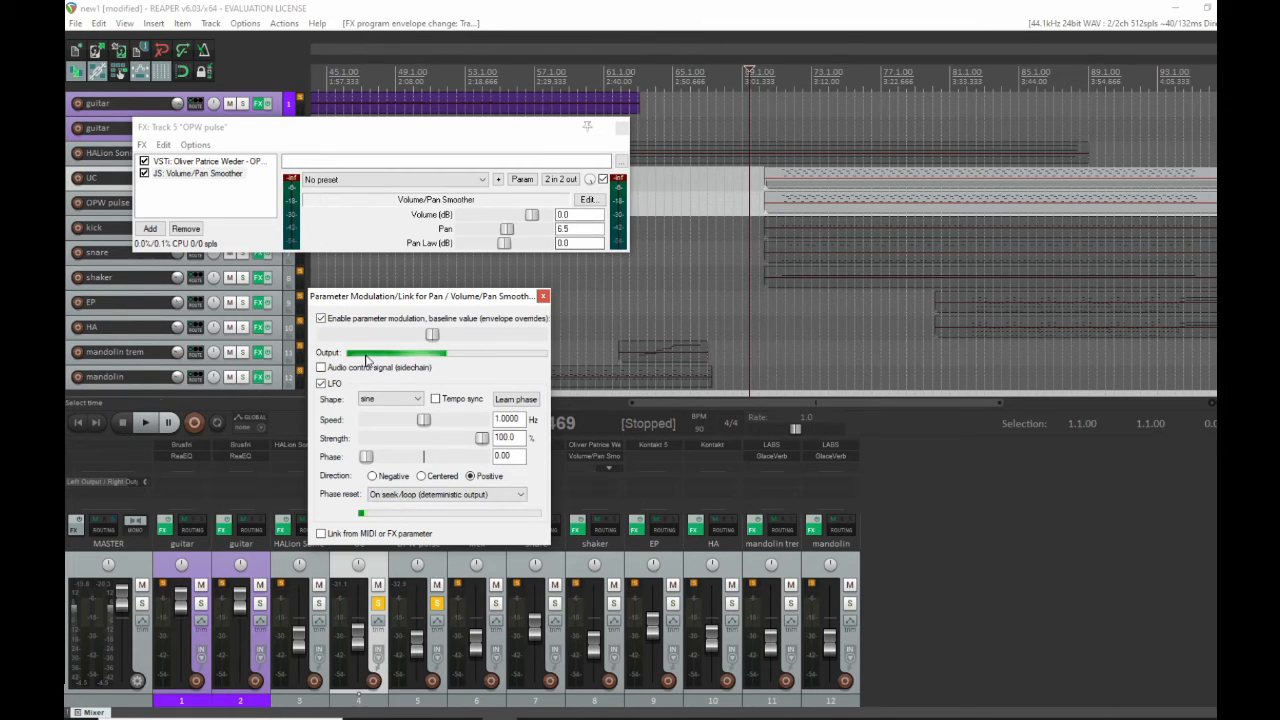
pyautogui.moveTo(448, 299); pyautogui.dragTo(528, 268)
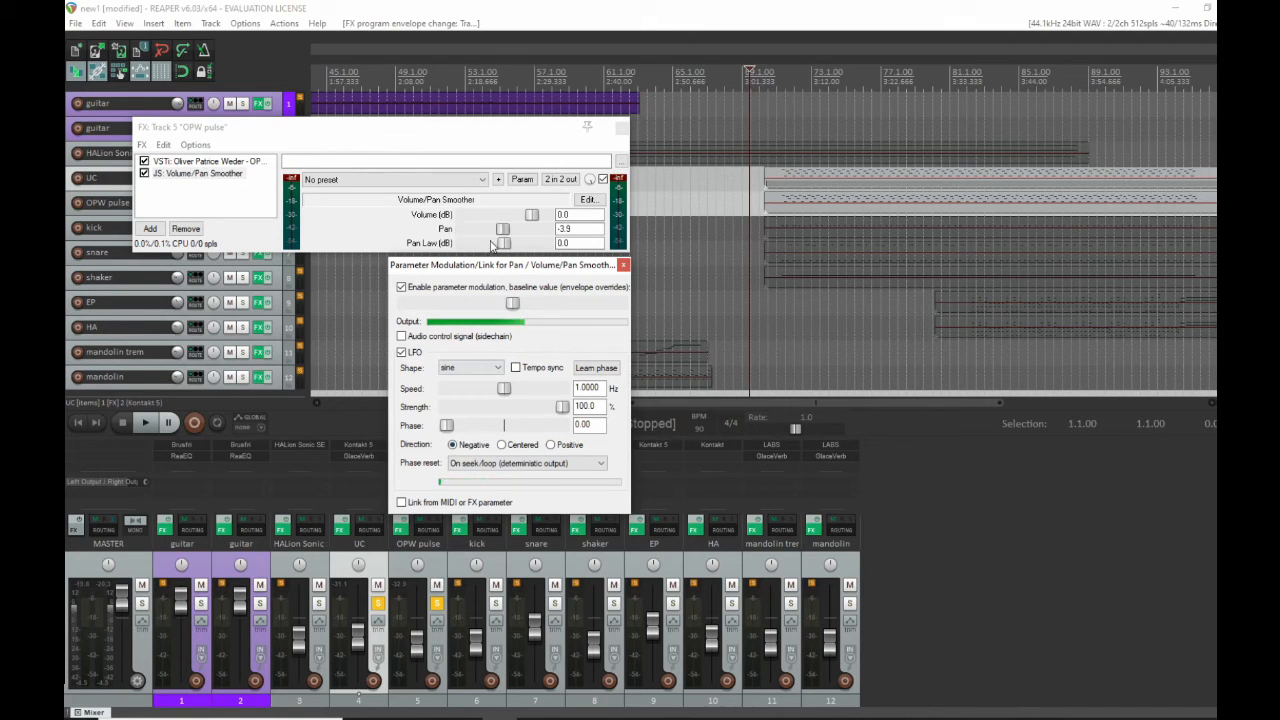
pyautogui.click(501, 445)
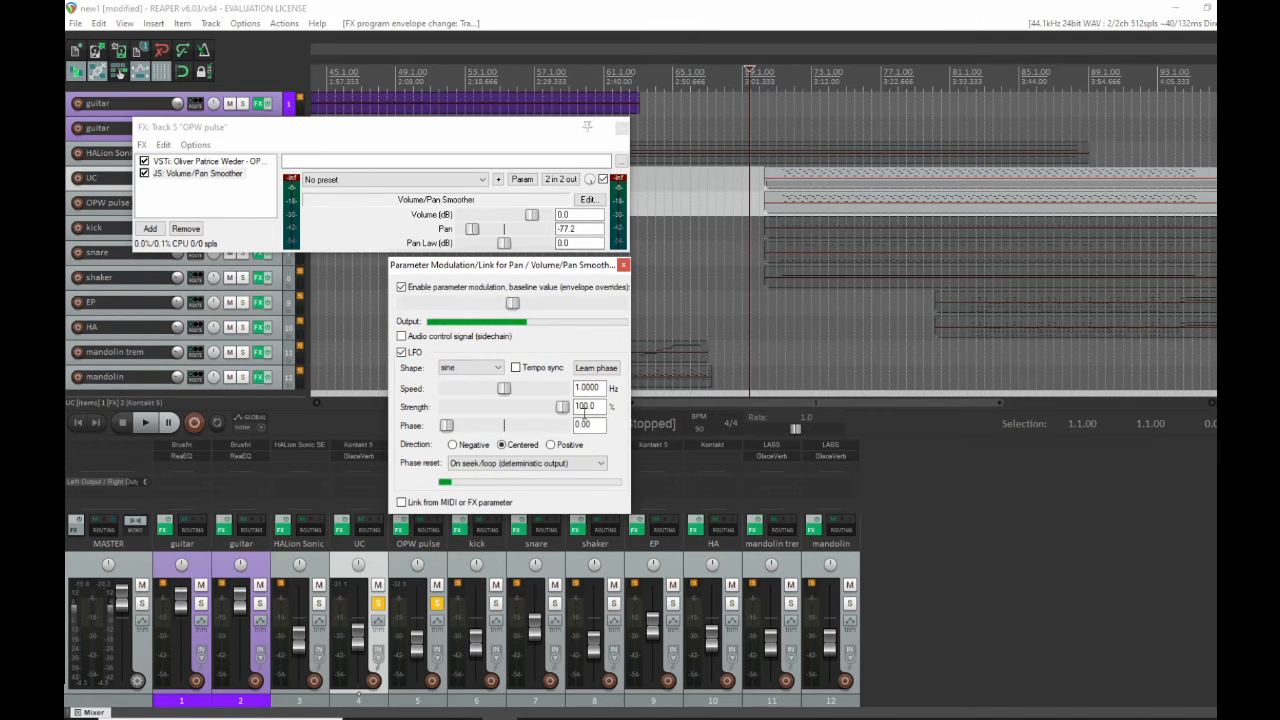
# Set the Pan LFO's strength to 96.3 % and its speed to 0.4 Hz.
pyautogui.moveTo(562, 407); pyautogui.dragTo(477, 408)
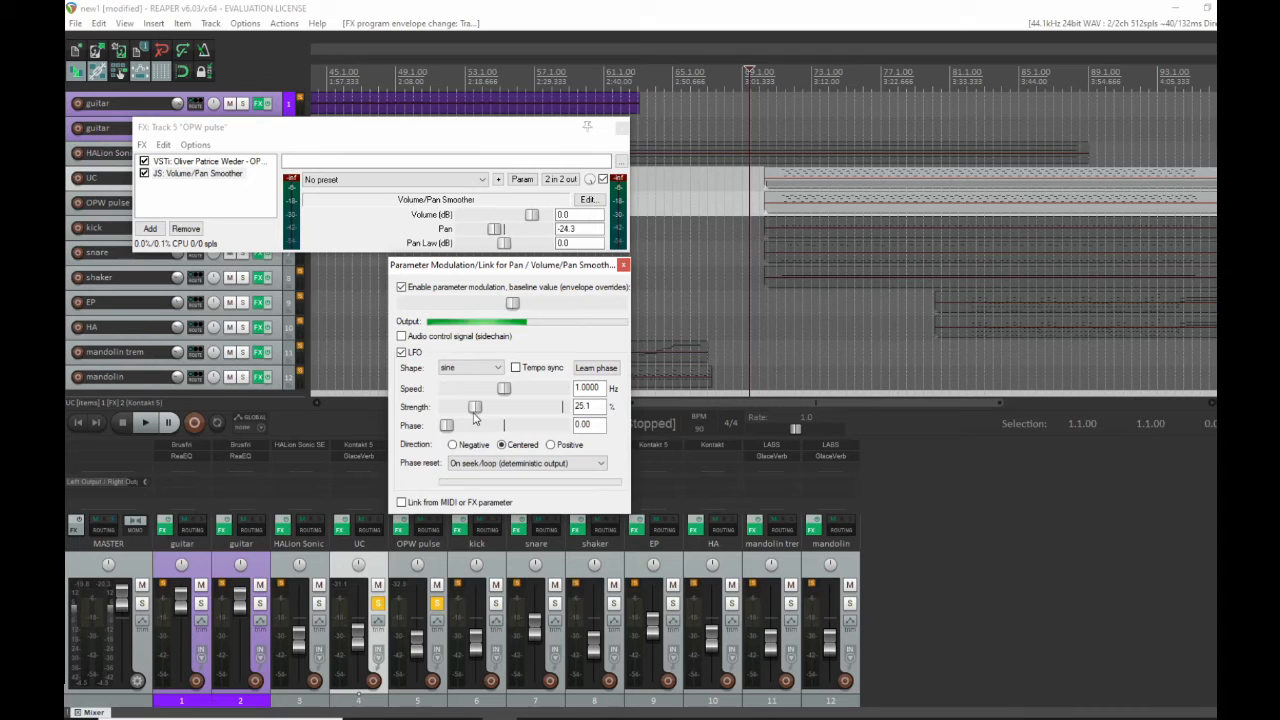
pyautogui.doubleClick(475, 407)
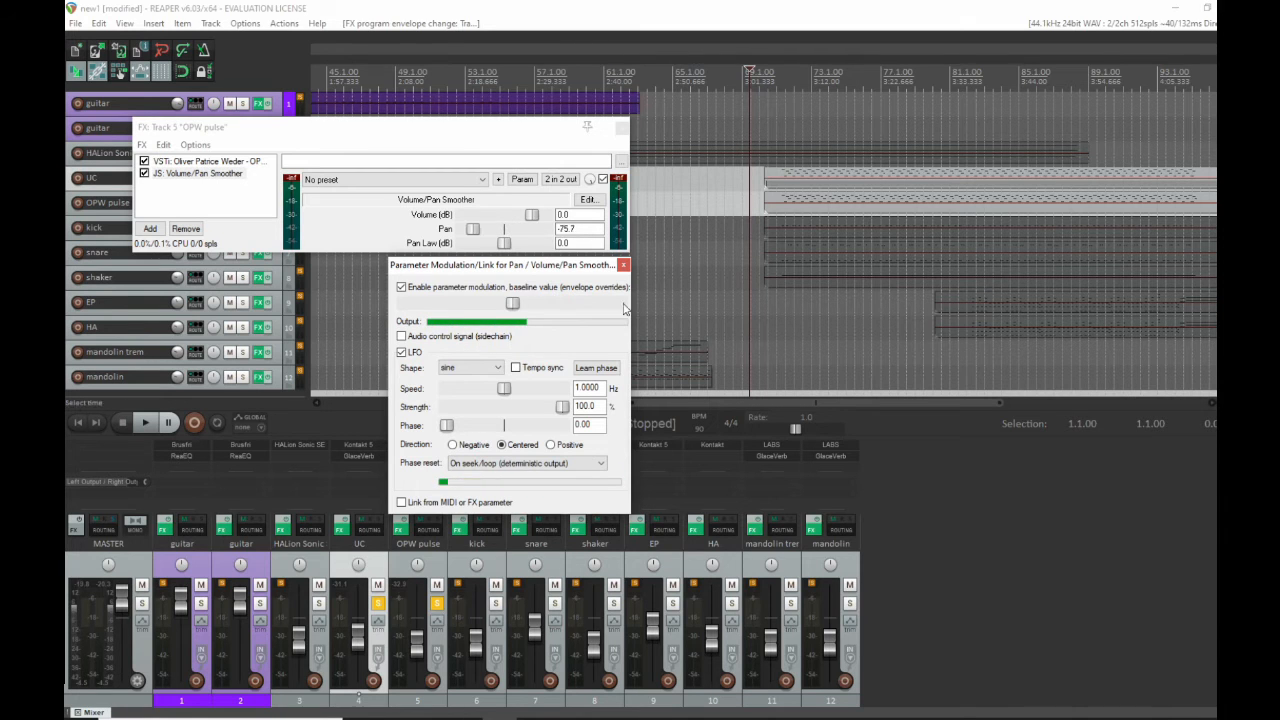
pyautogui.moveTo(562, 406); pyautogui.dragTo(558, 405)
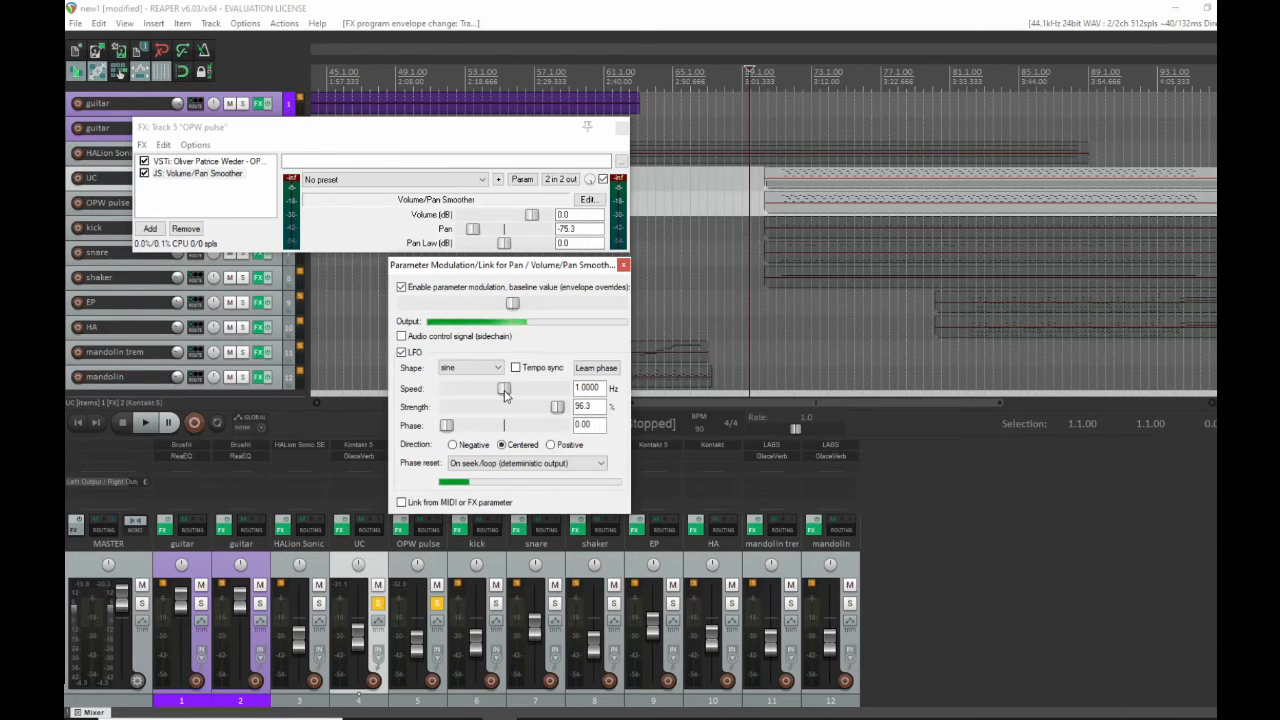
pyautogui.moveTo(505, 394); pyautogui.dragTo(464, 390)
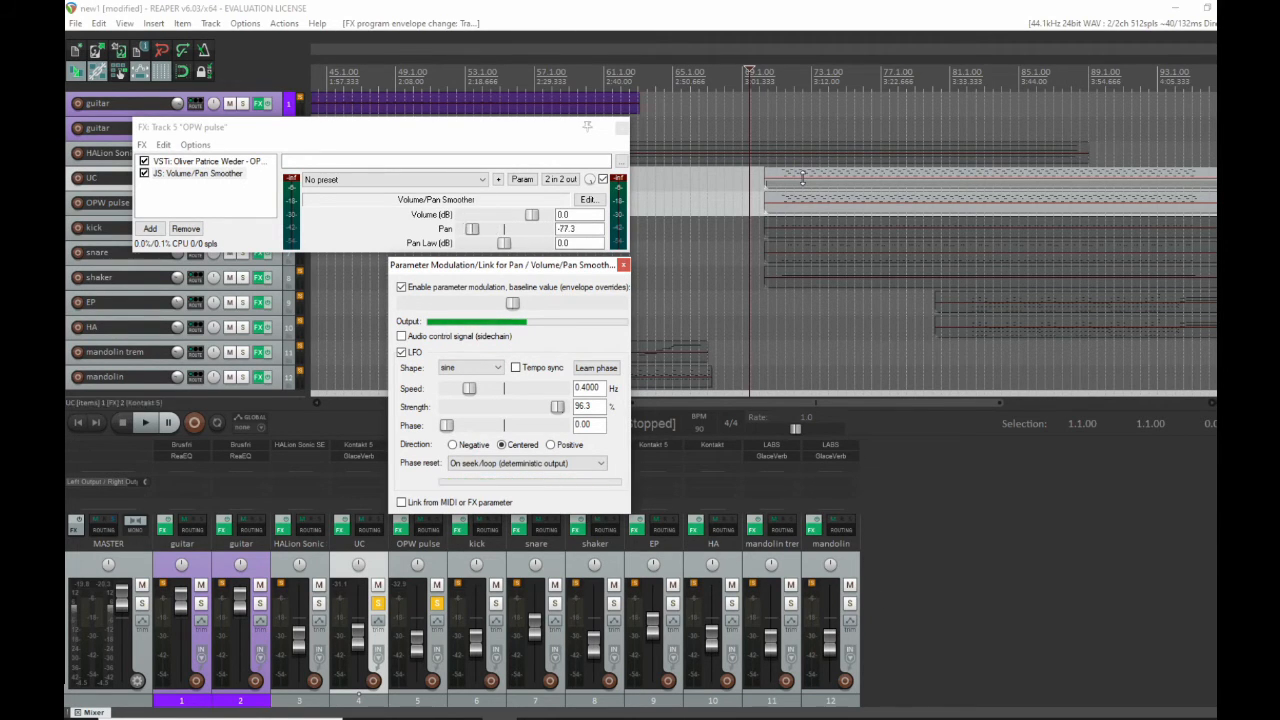
# Close the effects window, unsolo UC, play the auto-panned OPW pulse track from around bar 70, and clear the modulation window from view.
pyautogui.click(622, 130)
pyautogui.click(241, 180)
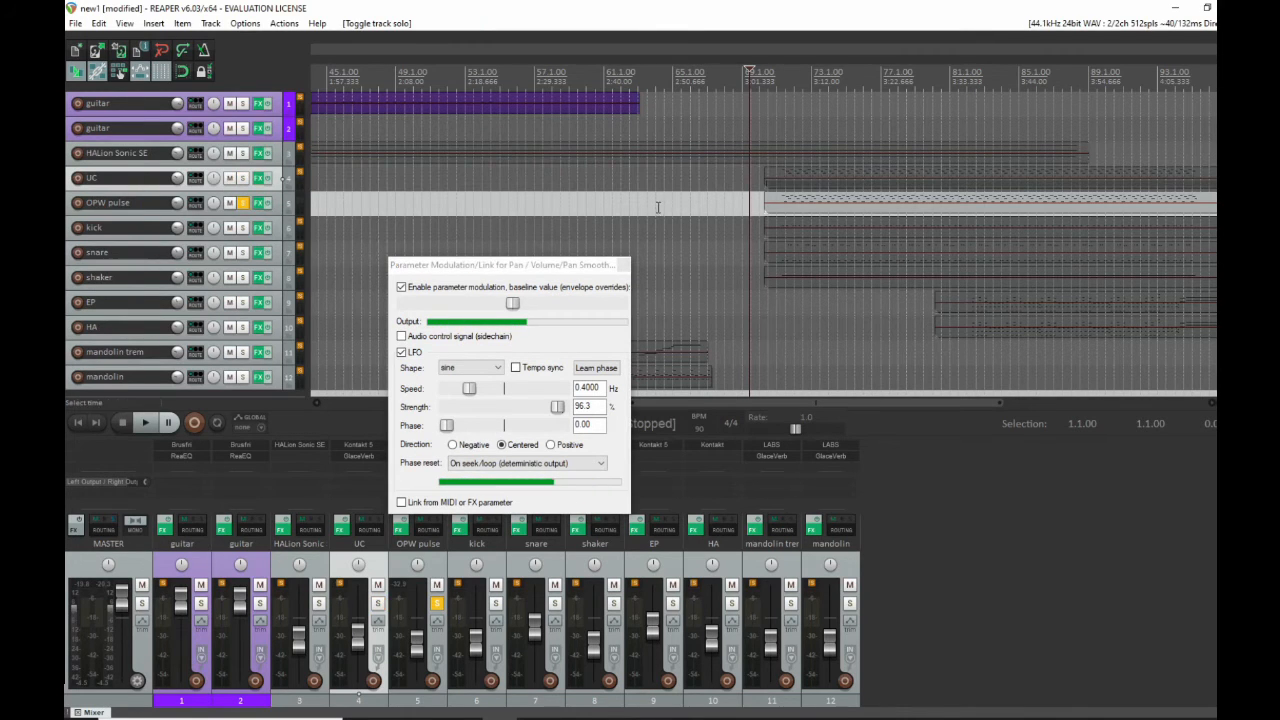
pyautogui.click(770, 198)
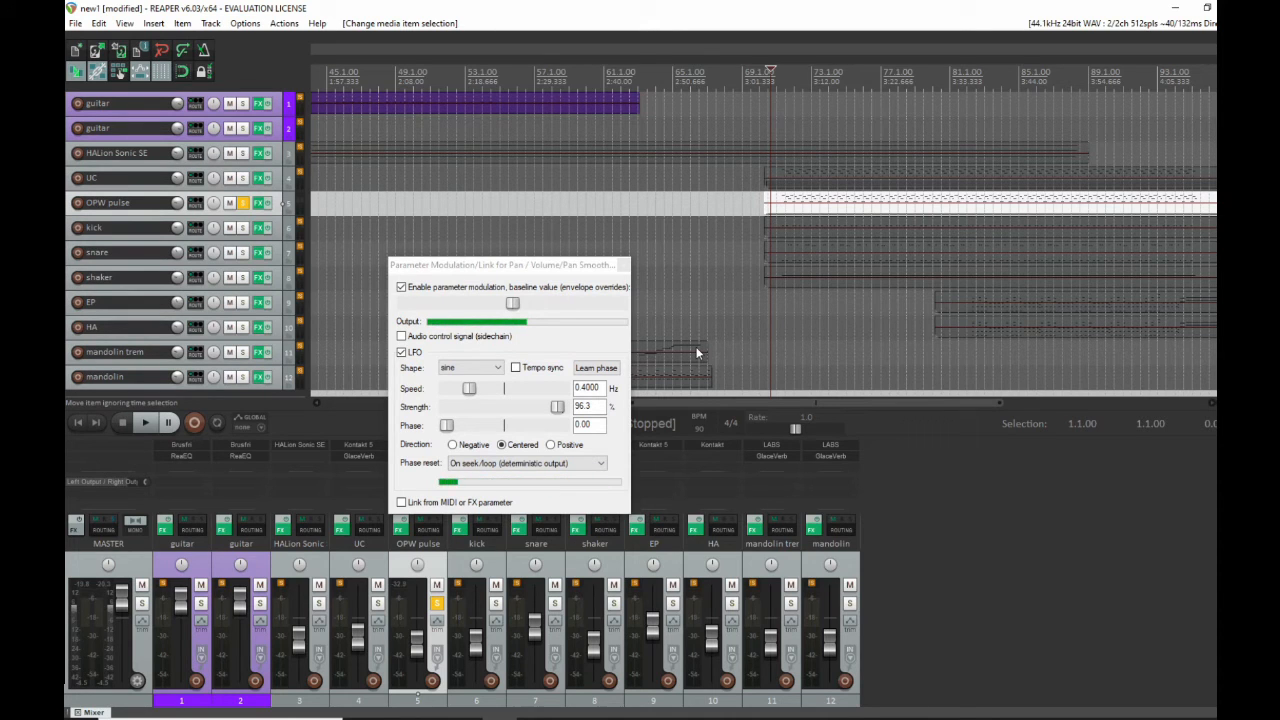
pyautogui.press('space')
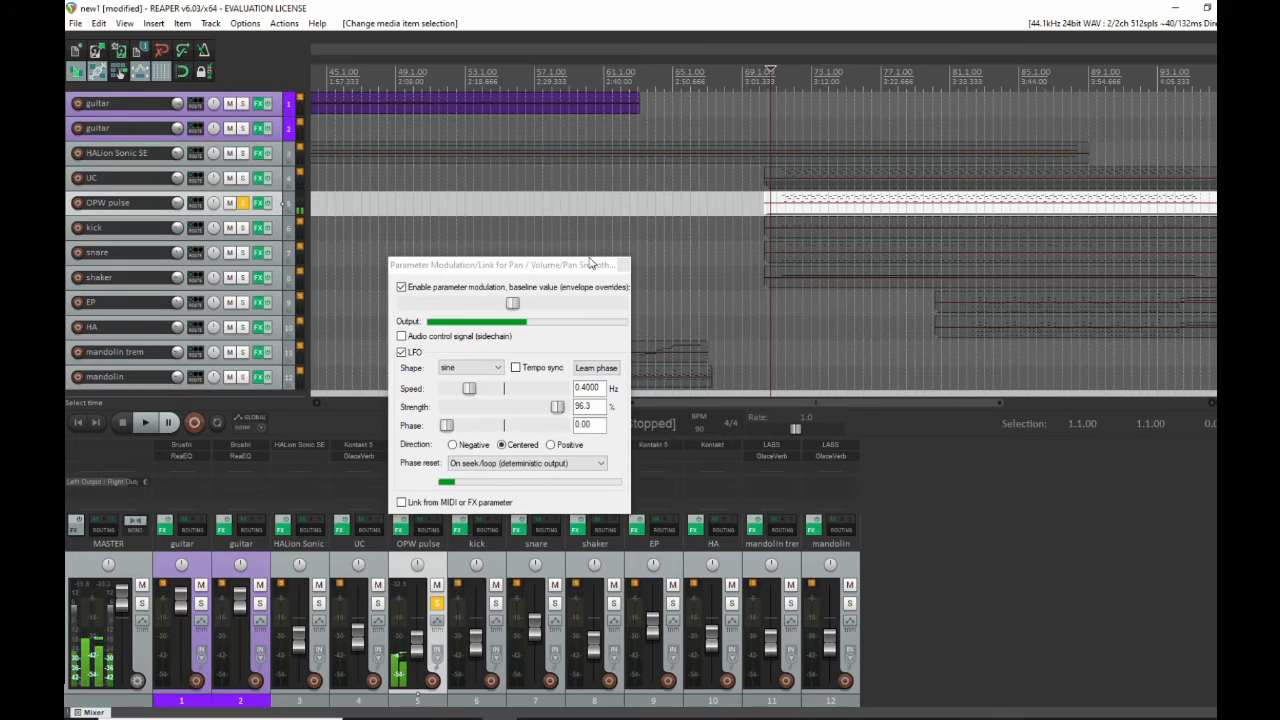
pyautogui.moveTo(600, 265); pyautogui.dragTo(1125, 328)
pyautogui.click(1158, 327)
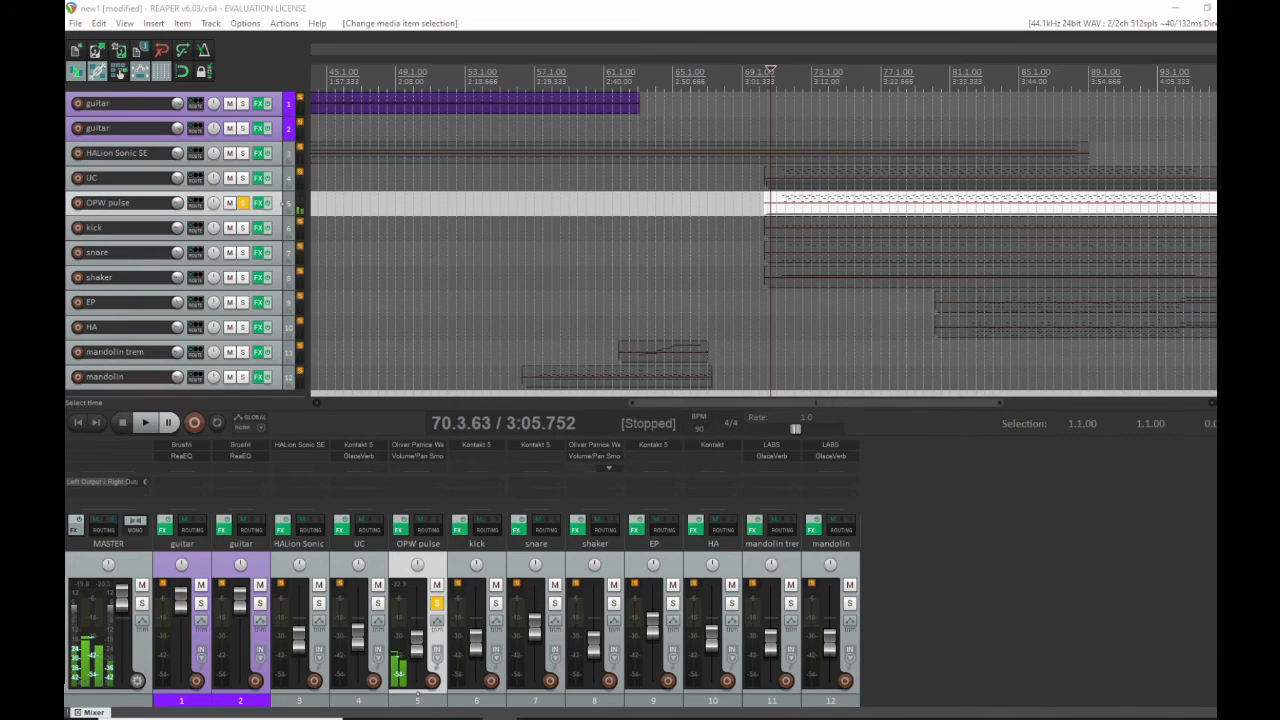
# Play OPW pulse from around bar 69 while trying LFO speeds of 5.5 and 4.25 Hz, settle on 0.1818 Hz and close the modulation window.
pyautogui.click(758, 70)
pyautogui.moveTo(954, 411); pyautogui.dragTo(548, 350)
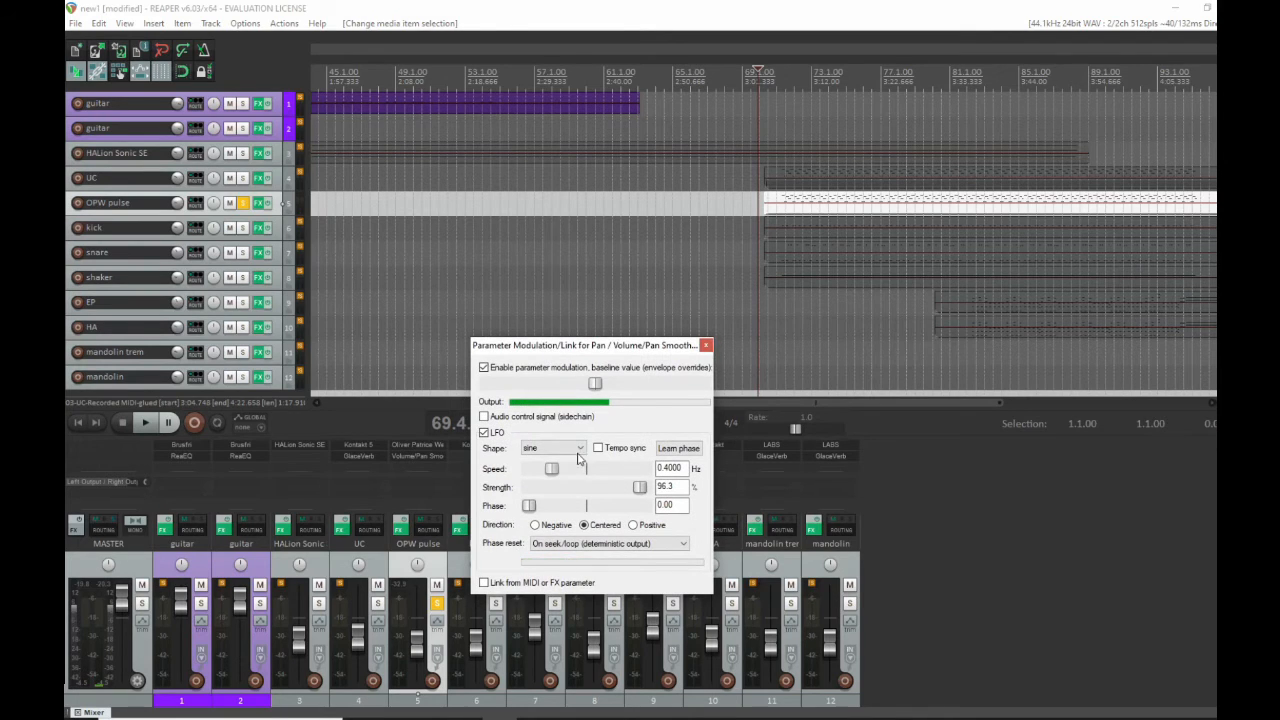
pyautogui.moveTo(626, 478); pyautogui.dragTo(629, 476)
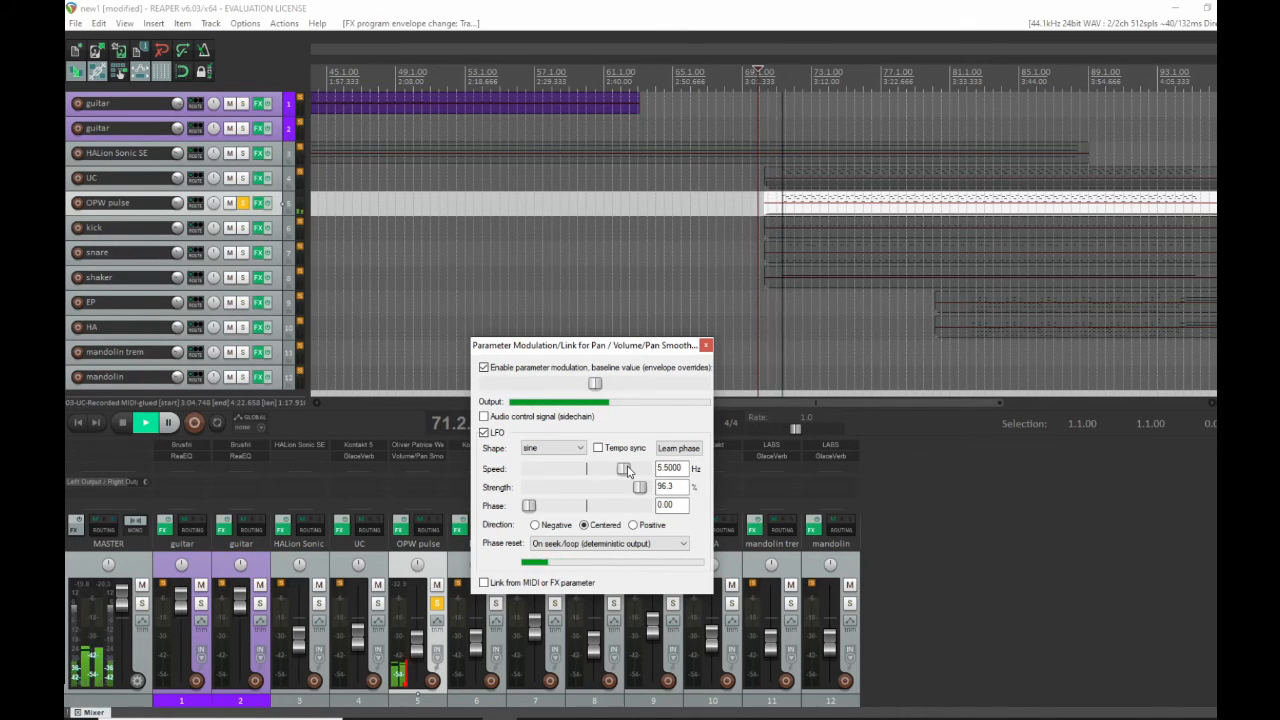
pyautogui.moveTo(624, 469); pyautogui.dragTo(615, 477)
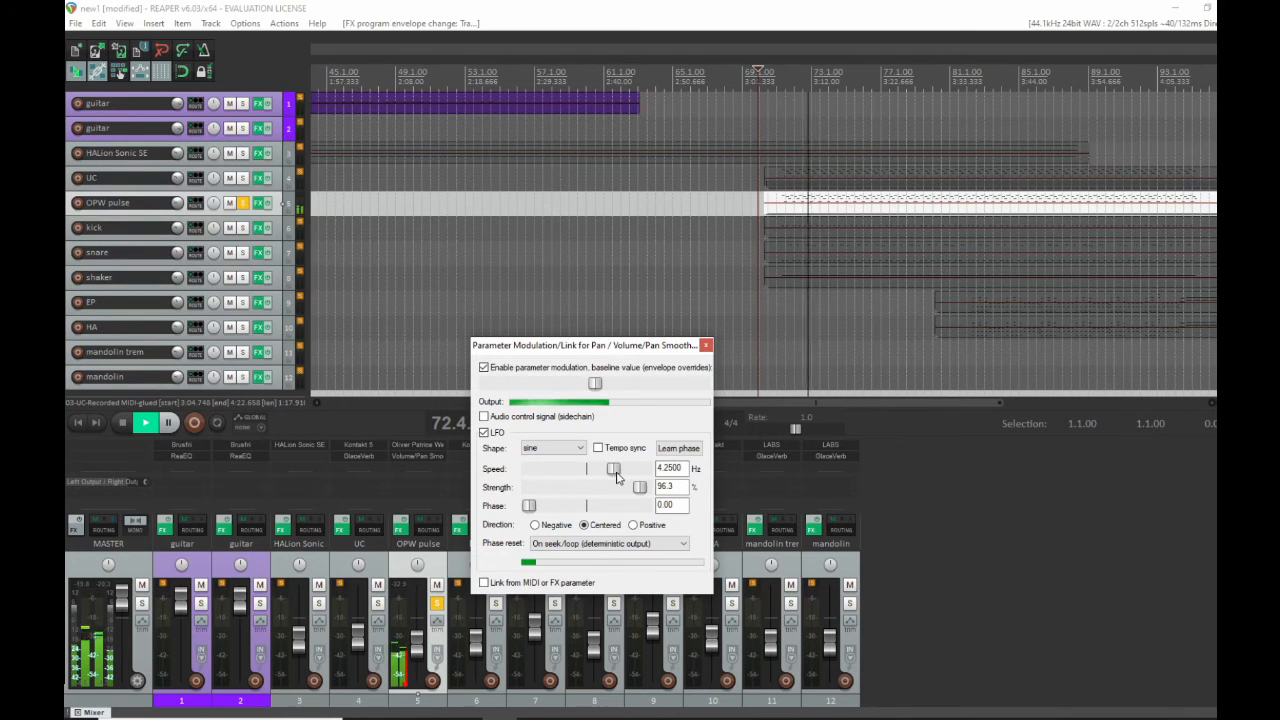
pyautogui.moveTo(616, 478); pyautogui.dragTo(541, 474)
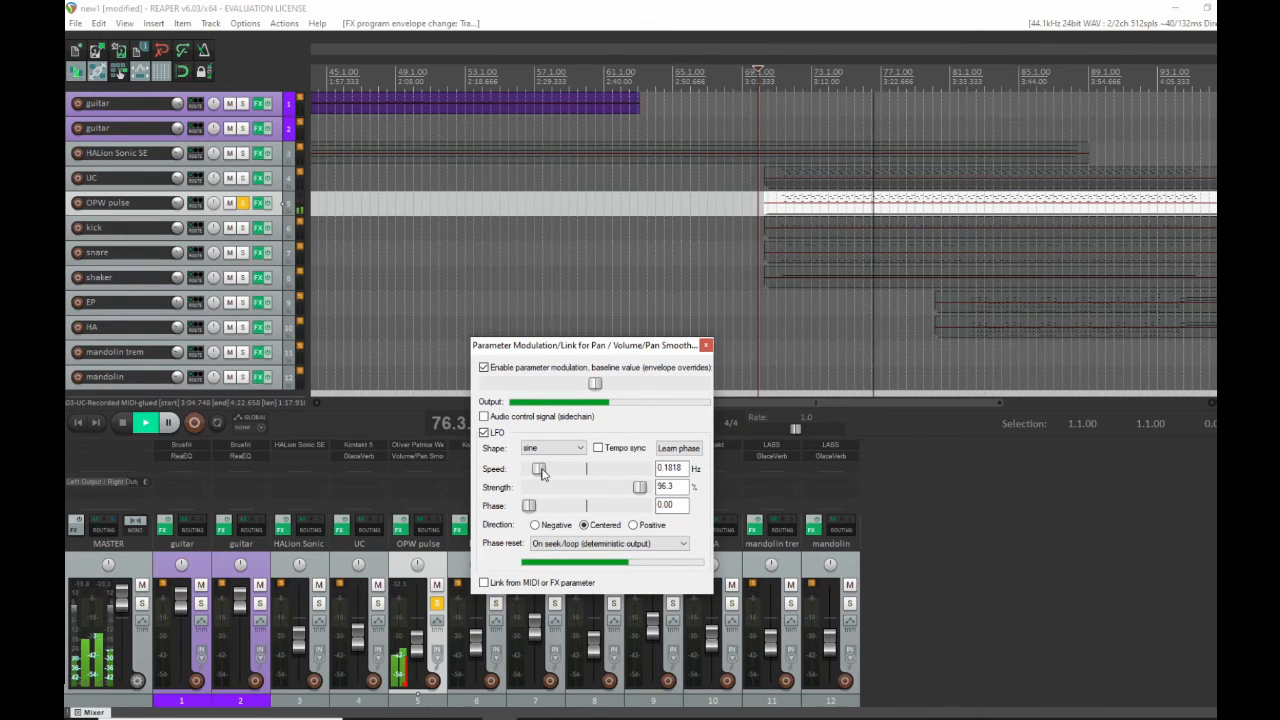
pyautogui.press('space')
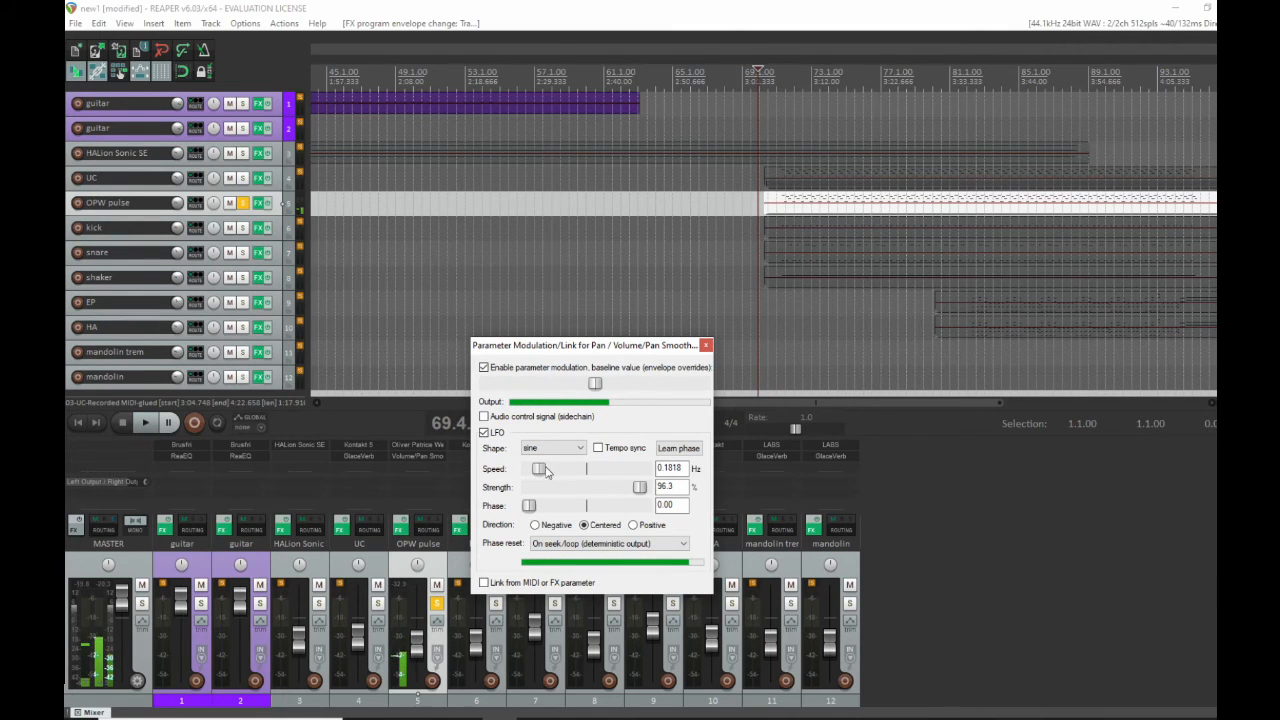
pyautogui.click(706, 345)
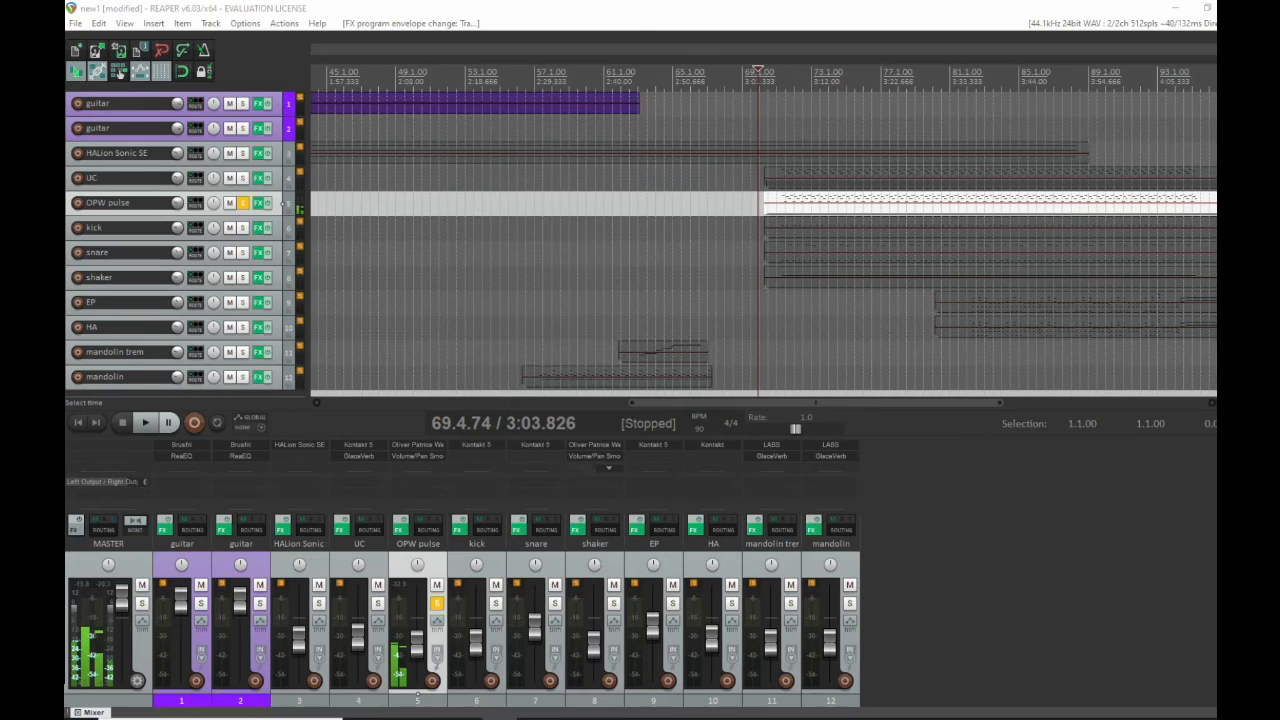
# Bring the Pan modulation window of OPW pulse back into view, raise its LFO speed slightly, and close the window.
pyautogui.click(738, 200)
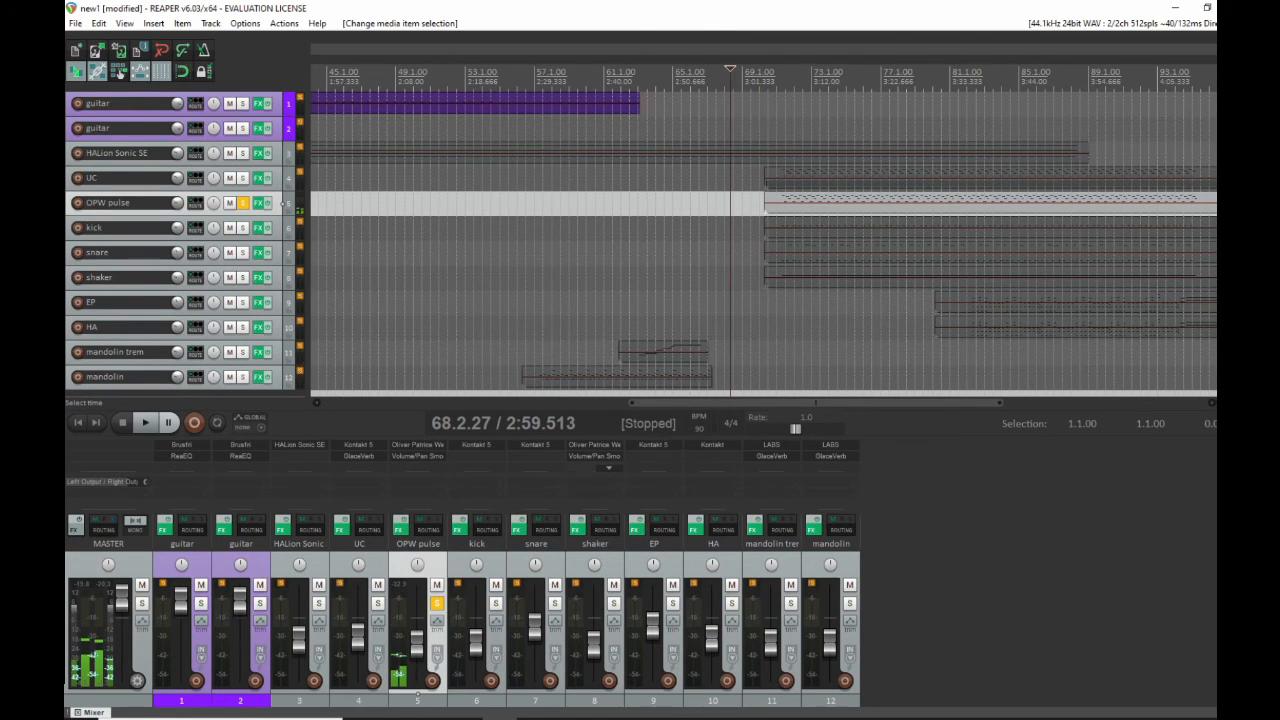
pyautogui.moveTo(758, 376); pyautogui.dragTo(538, 302)
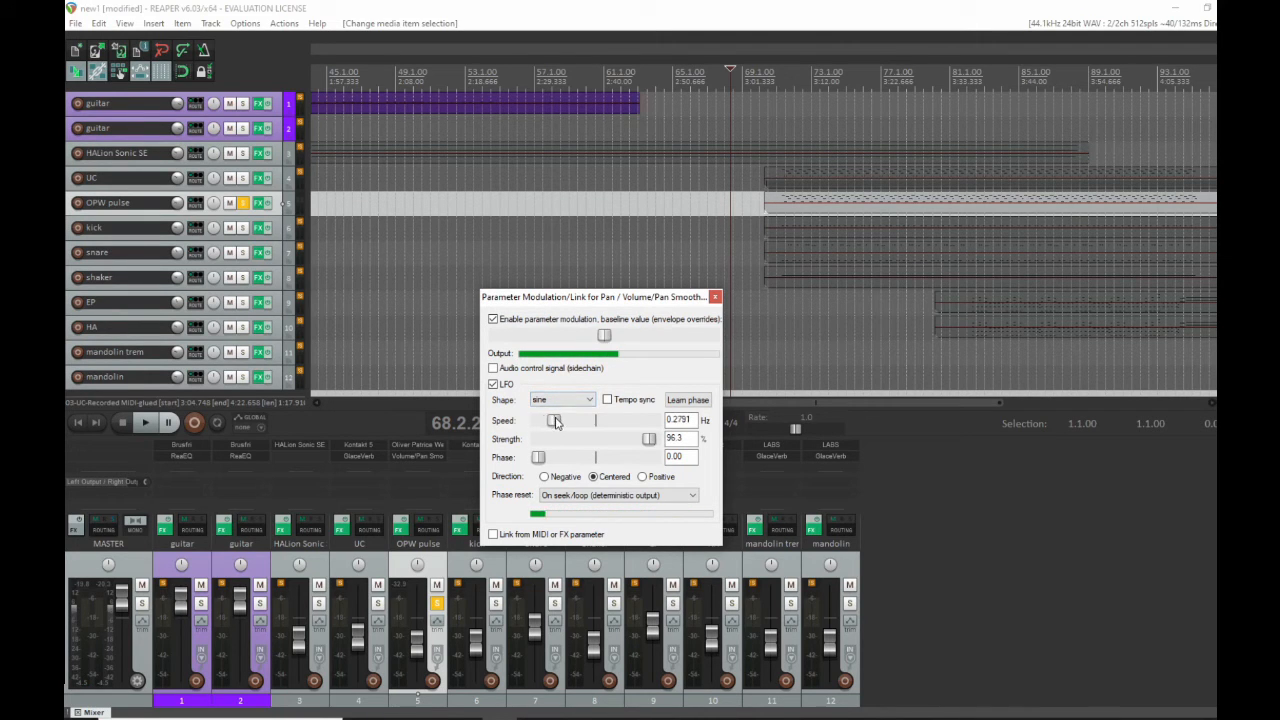
pyautogui.moveTo(559, 422); pyautogui.dragTo(570, 426)
pyautogui.click(715, 298)
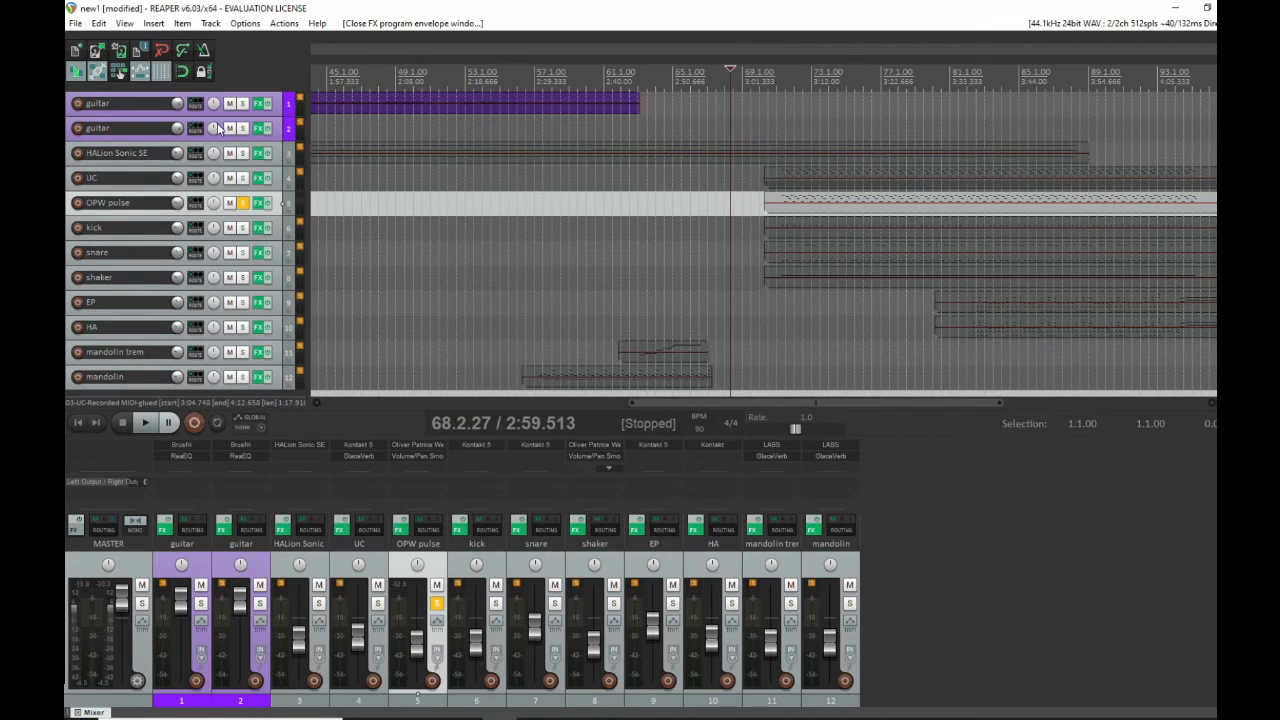
# Solo UC alongside OPW pulse, play both from around bar 70, stop, and place the edit cursor near bar 69.
pyautogui.click(244, 178)
pyautogui.click(776, 128)
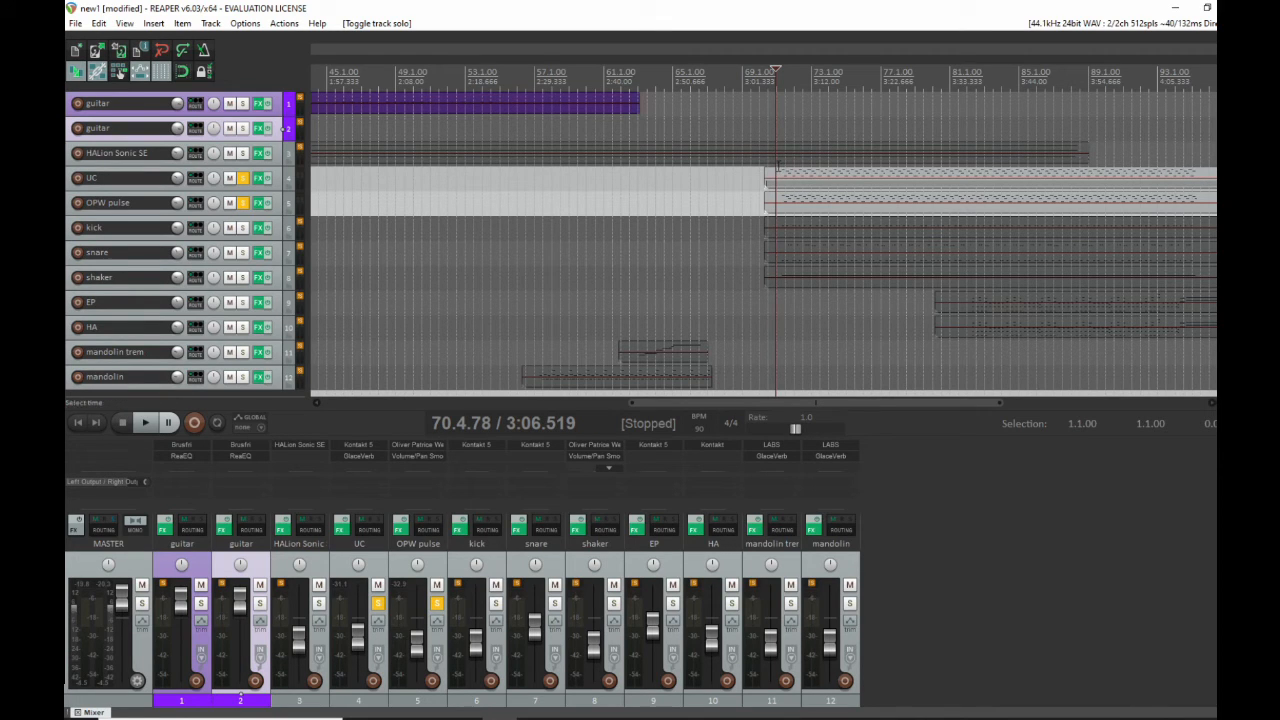
pyautogui.press('space')
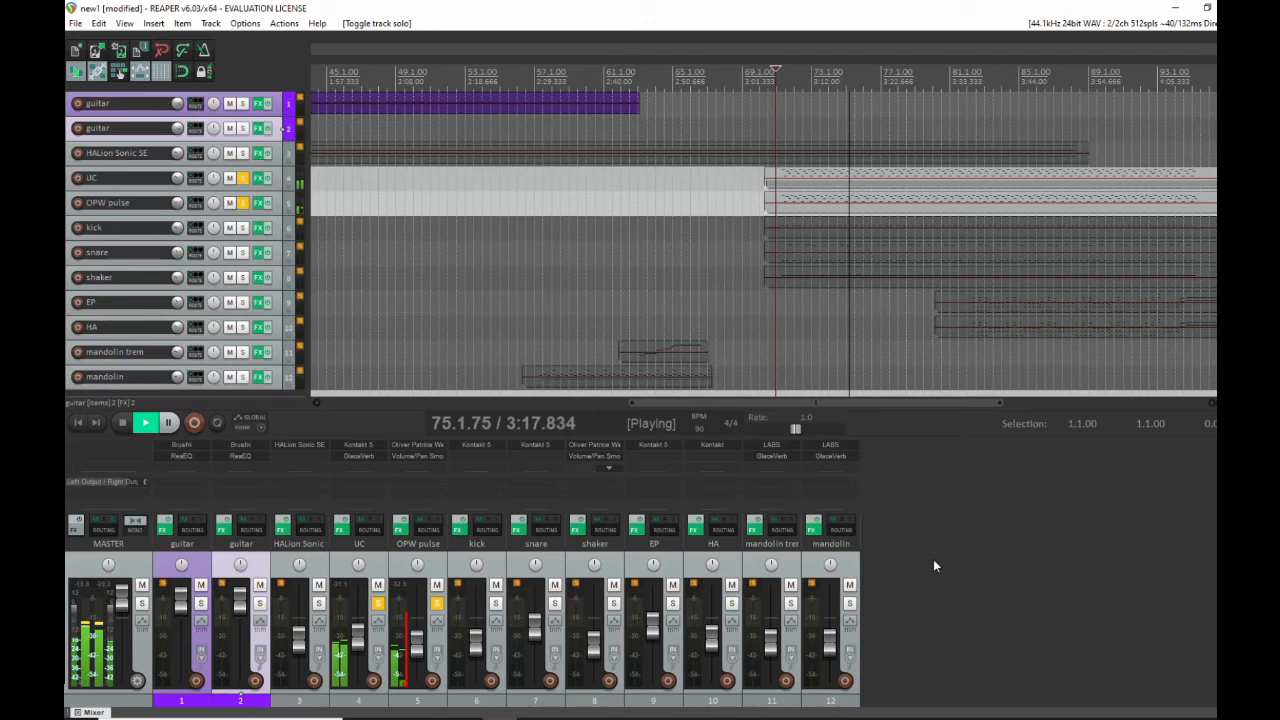
pyautogui.press('space')
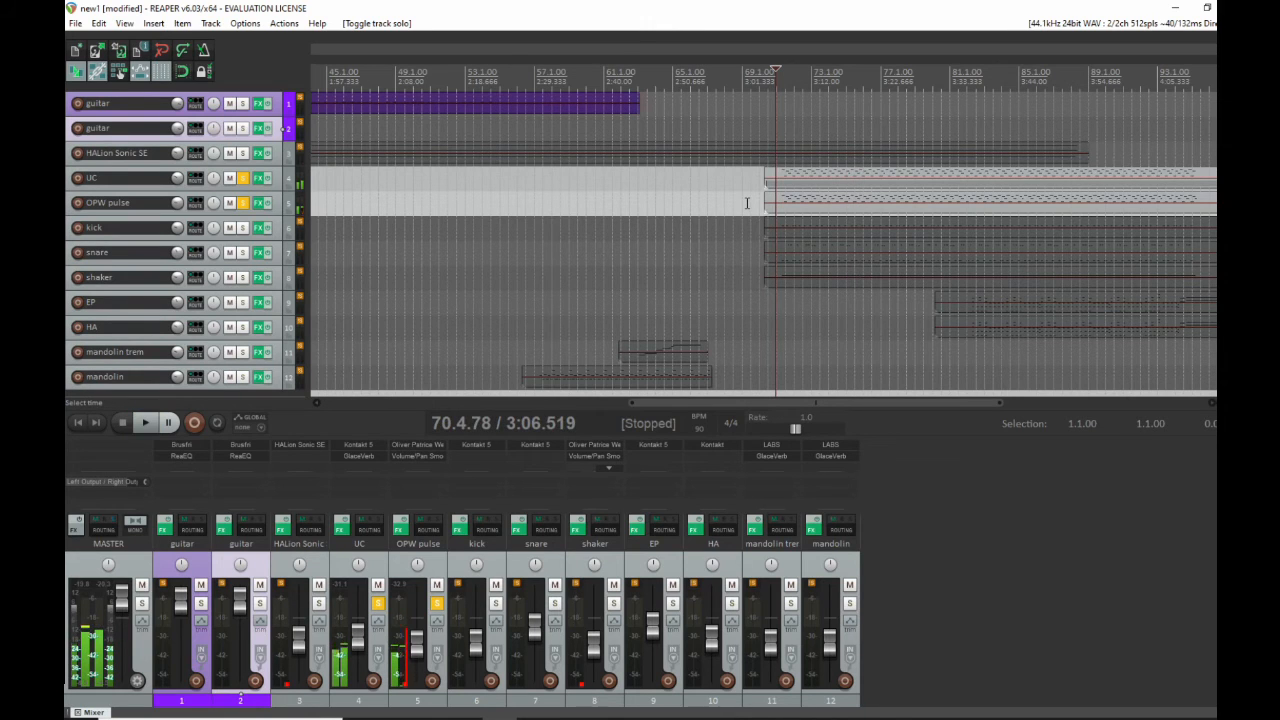
pyautogui.click(746, 203)
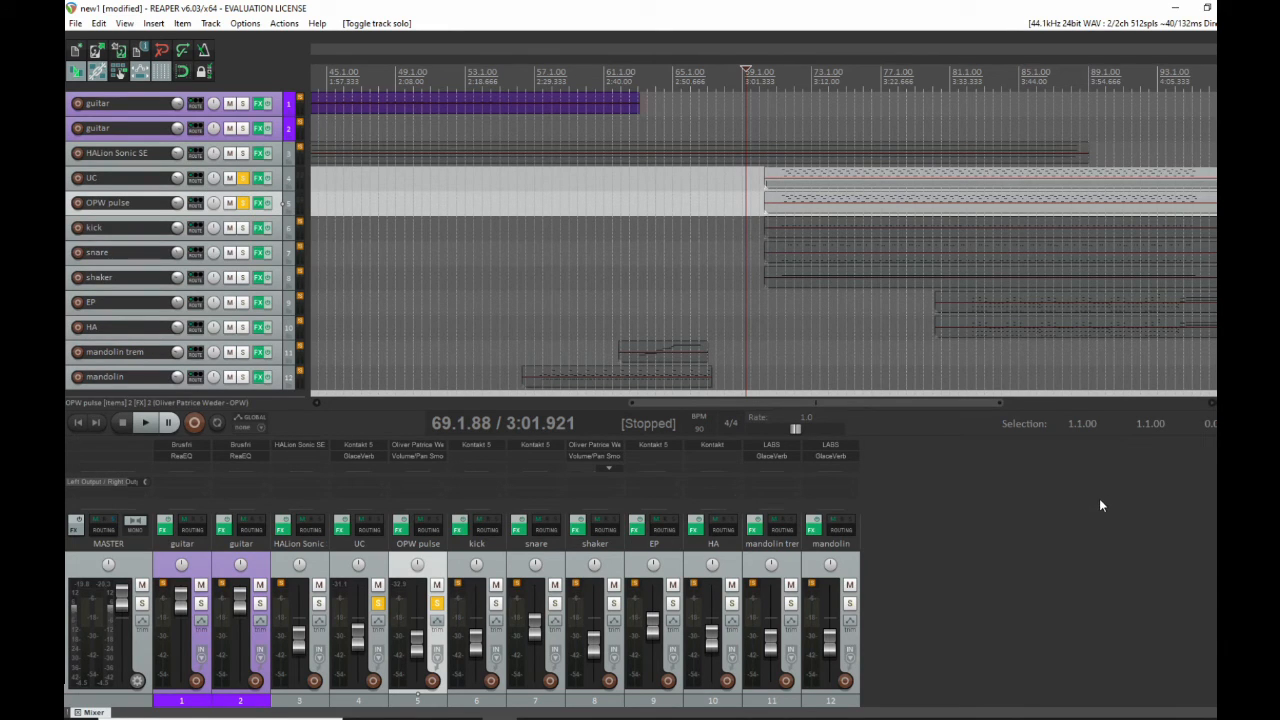
# Unsolo UC and bypass the Volume/Pan Smoother effect on OPW pulse, closing its effects window.
pyautogui.click(242, 178)
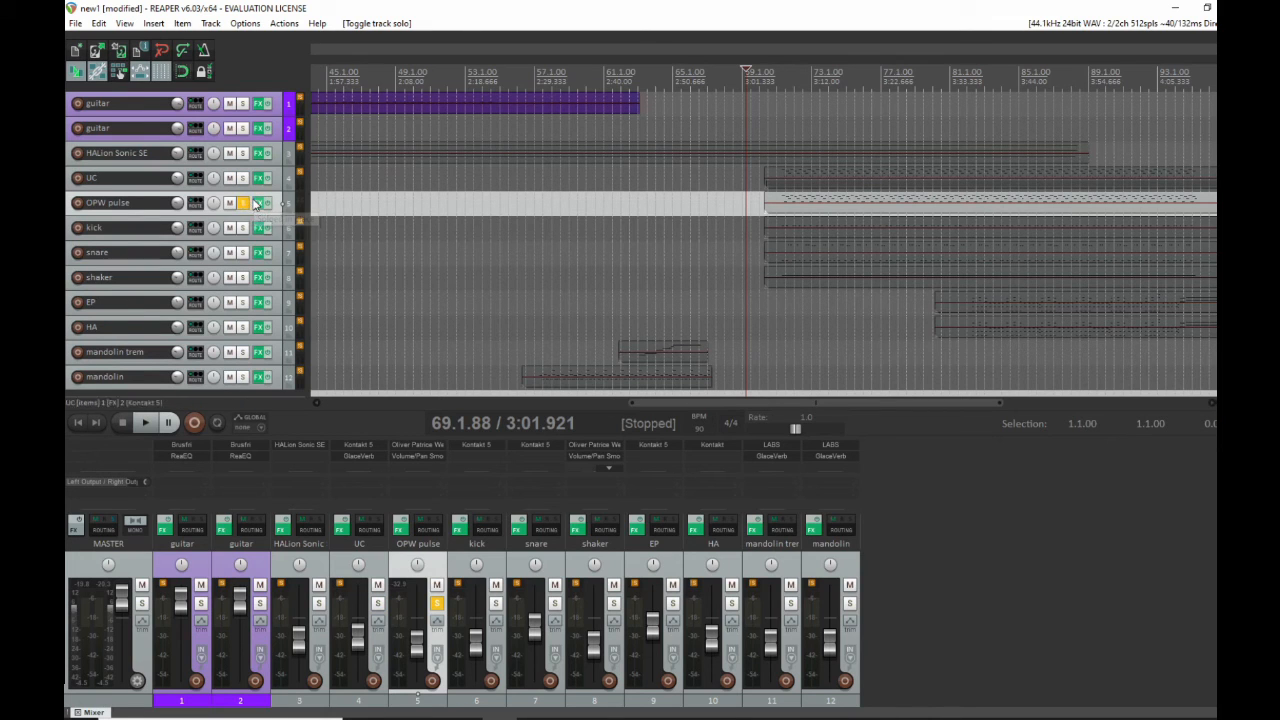
pyautogui.click(257, 204)
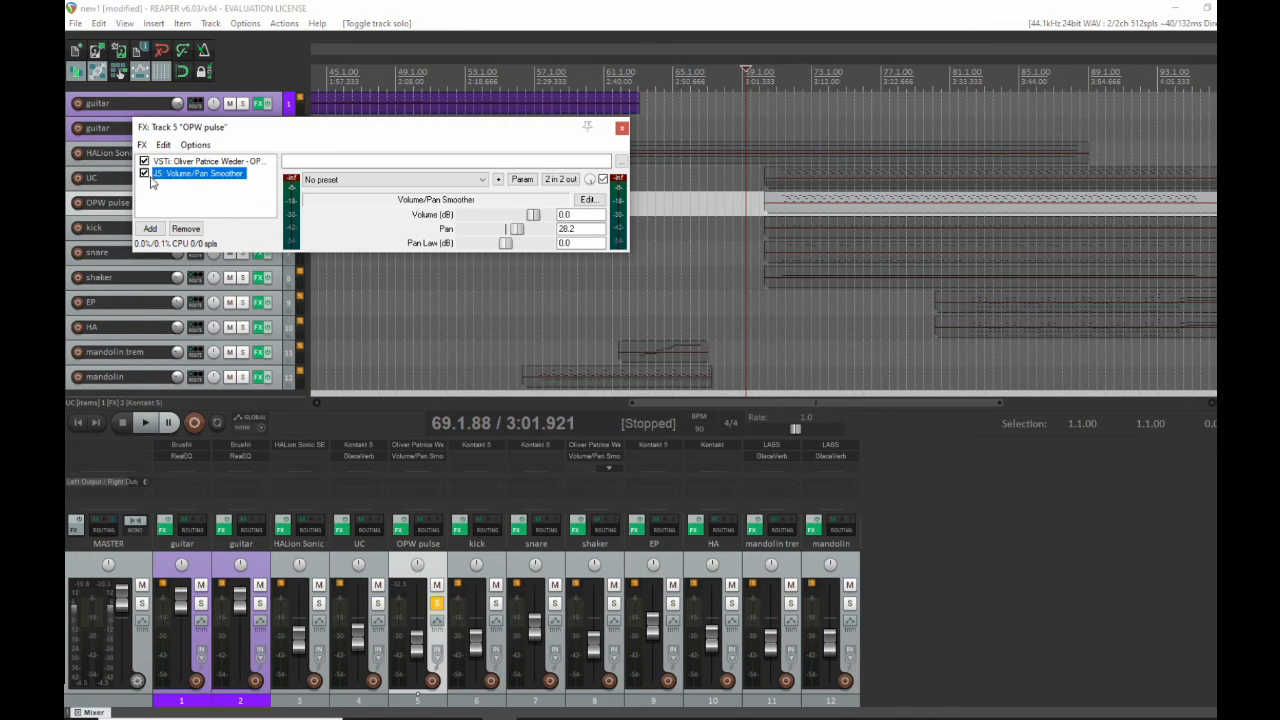
pyautogui.click(621, 130)
# Enlarge the OPW pulse track and show its track Pan envelope.
pyautogui.moveTo(276, 238); pyautogui.dragTo(240, 281)
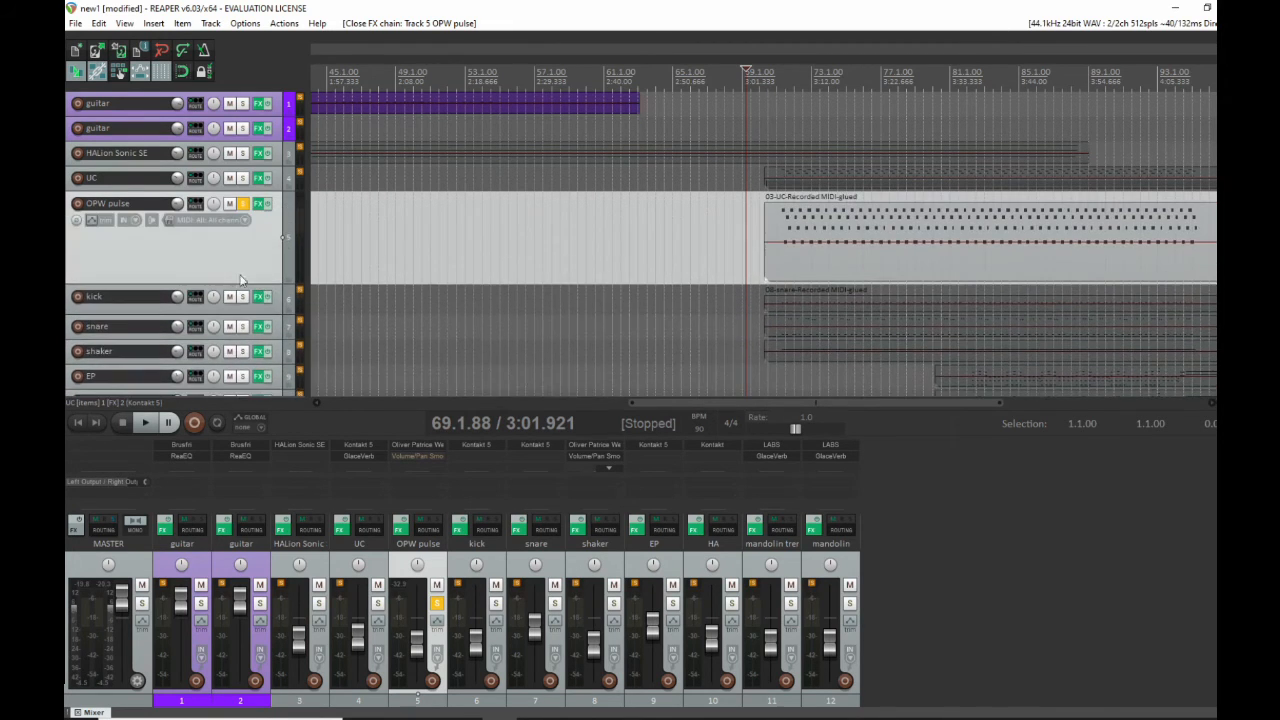
pyautogui.click(90, 221)
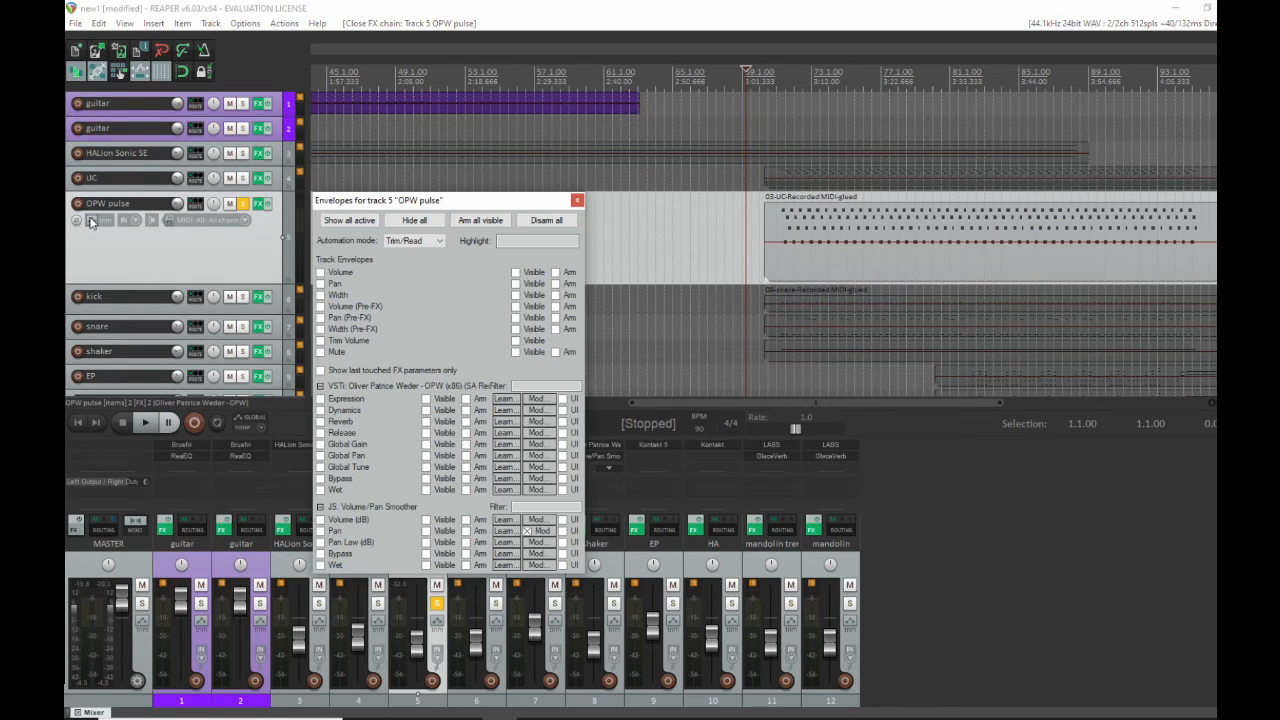
pyautogui.click(321, 284)
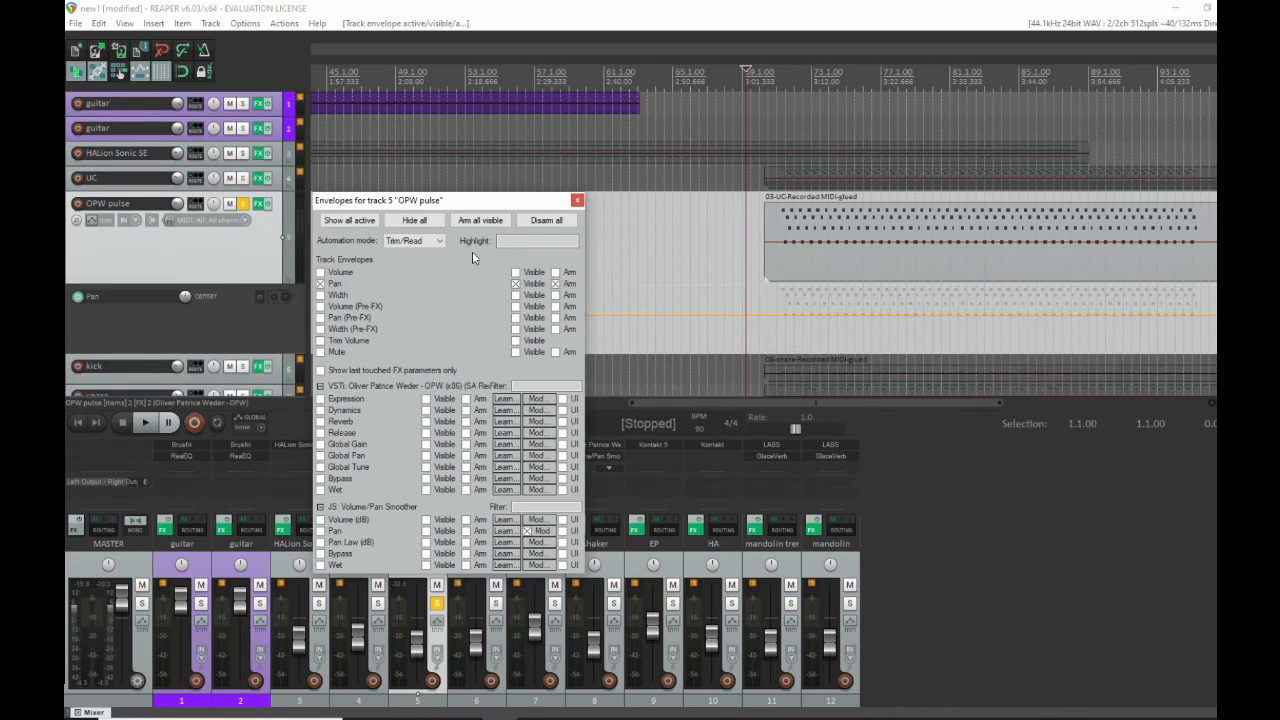
pyautogui.click(577, 200)
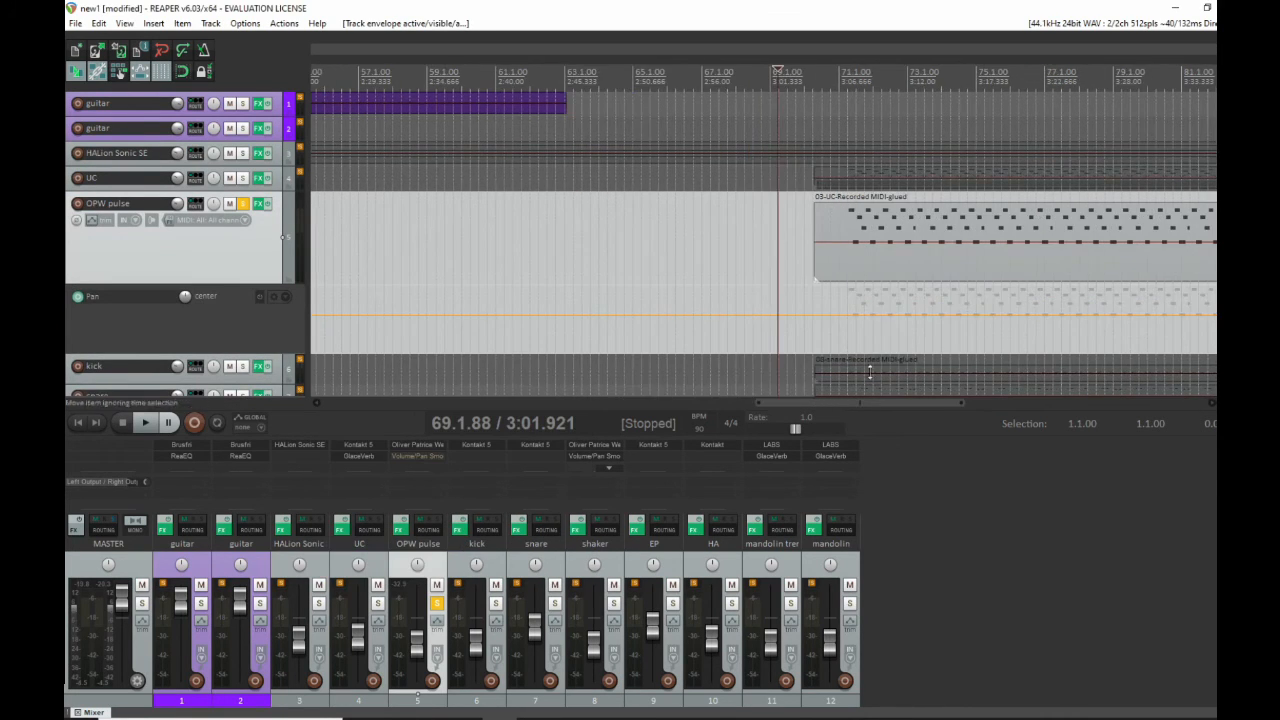
# Add three points to the OPW pulse Pan envelope between bars 71 and 74, and pull the middle one to about 77% right.
pyautogui.scroll(3, 872, 406)
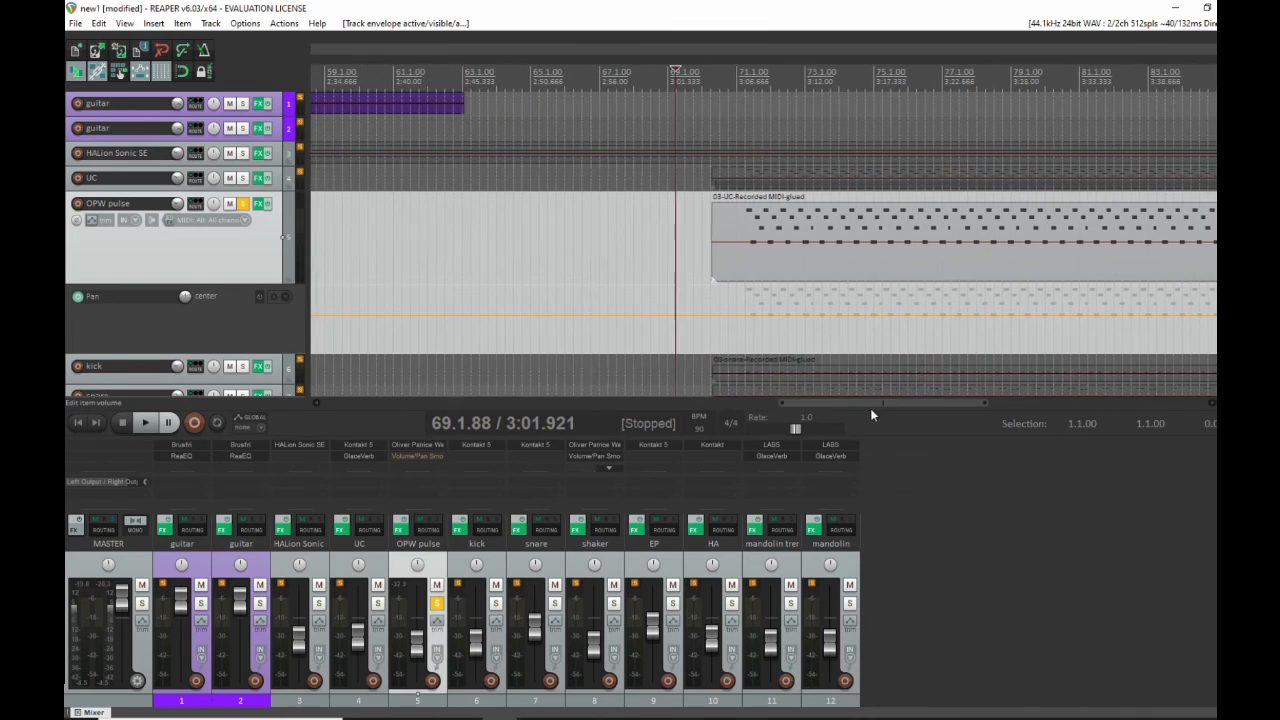
pyautogui.rightClick(730, 318)
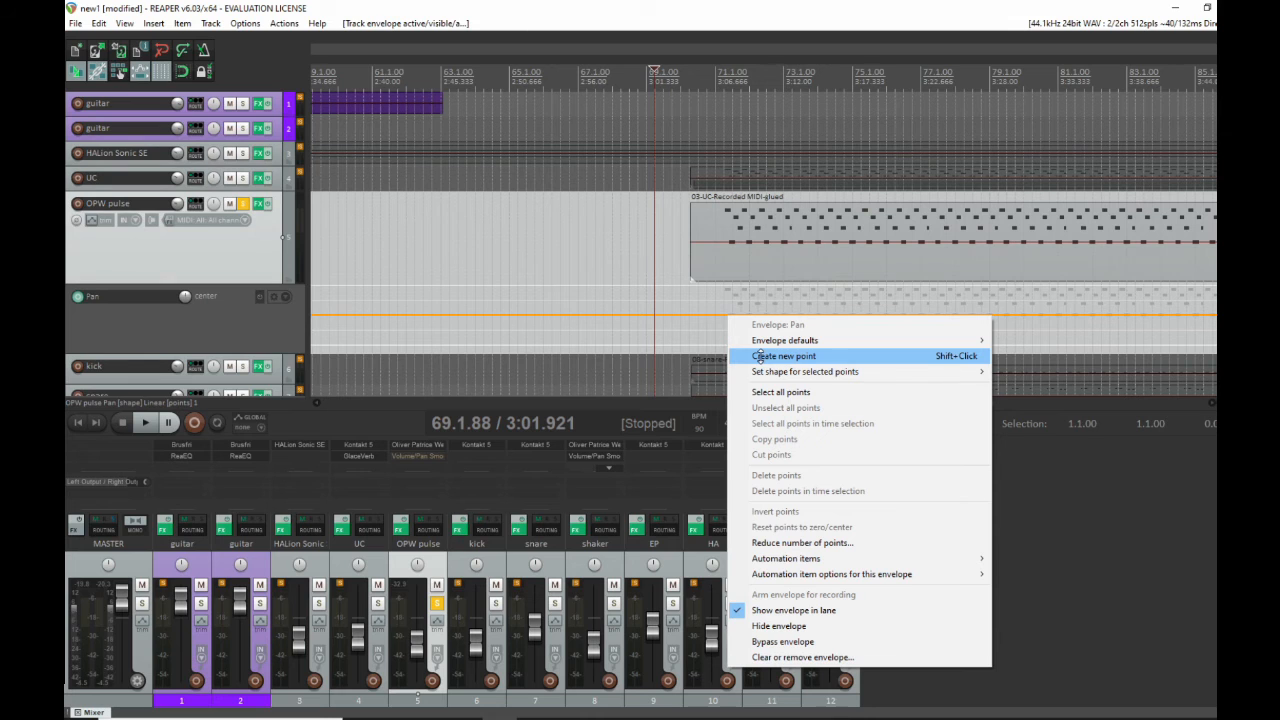
pyautogui.click(760, 356)
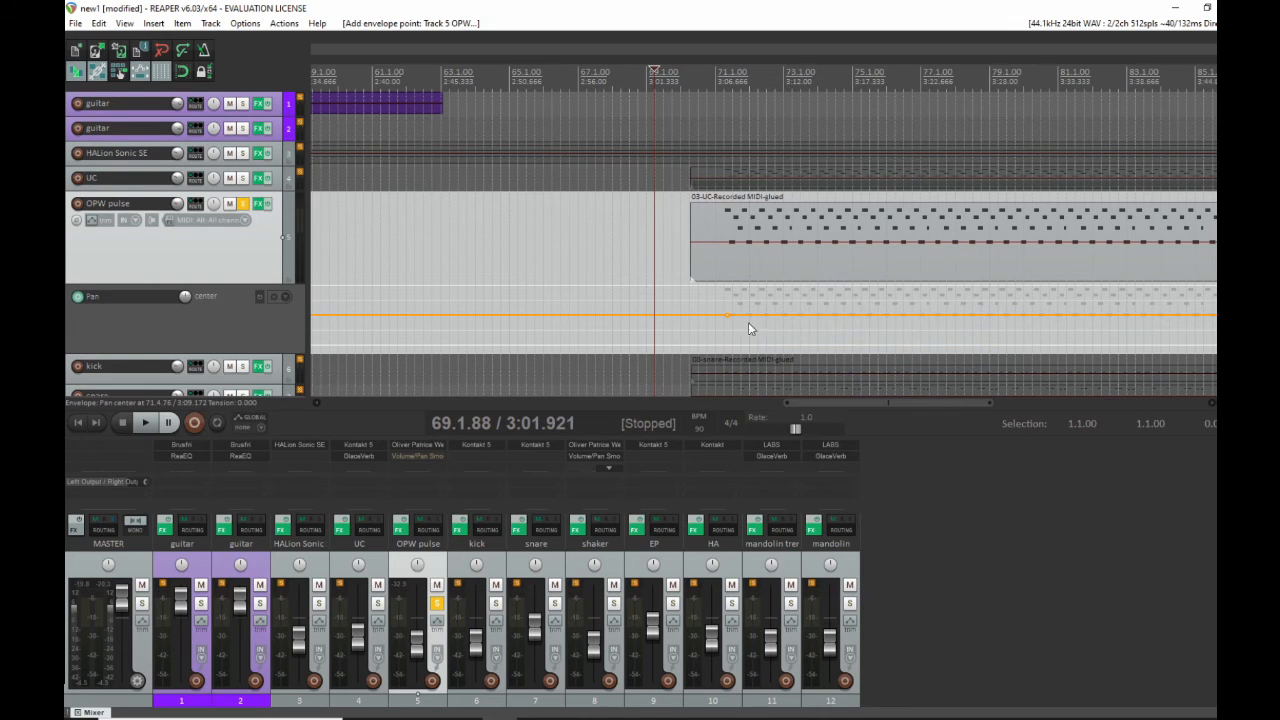
pyautogui.rightClick(779, 318)
pyautogui.click(808, 355)
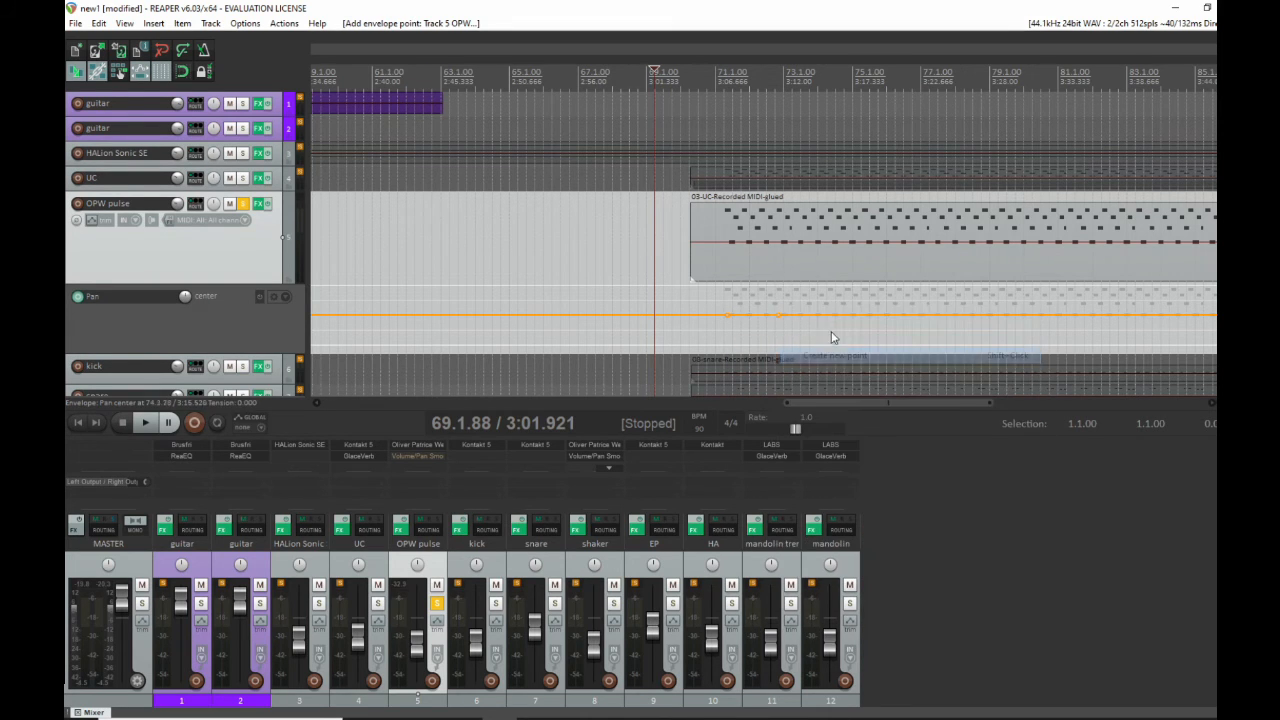
pyautogui.rightClick(818, 318)
pyautogui.click(845, 357)
pyautogui.moveTo(772, 317); pyautogui.dragTo(776, 370)
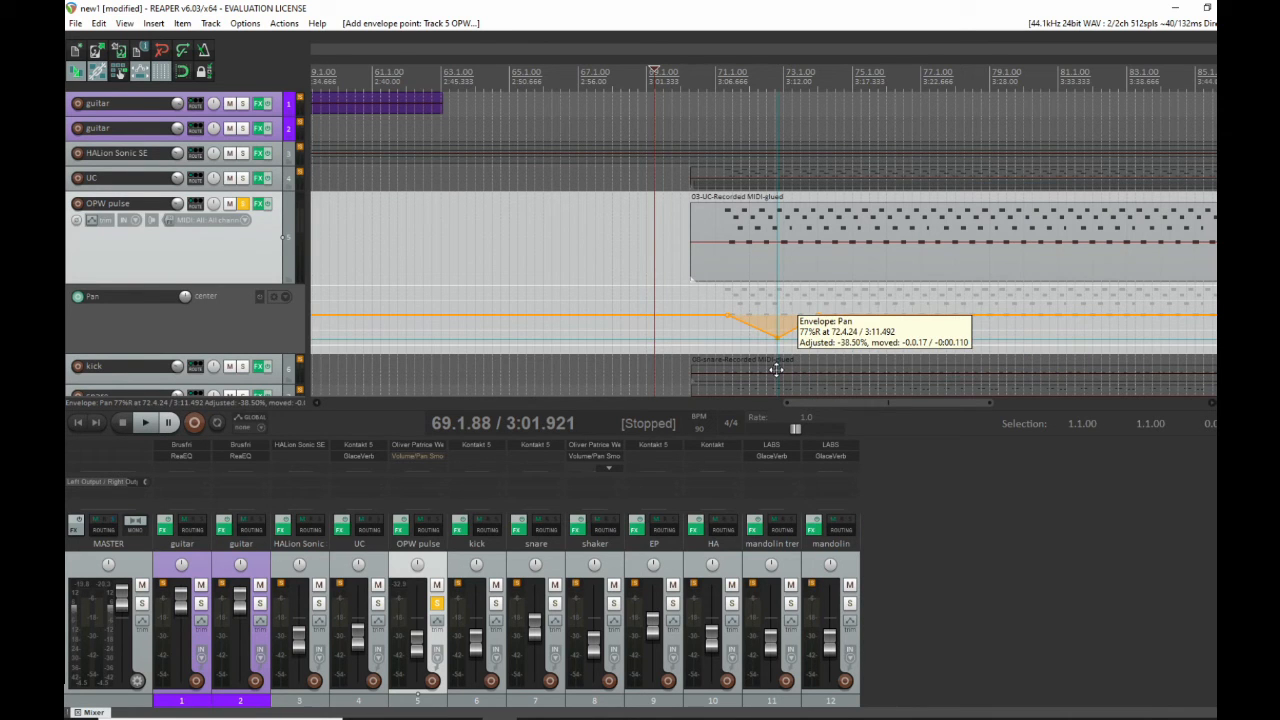
# Extend the Pan envelope with a peak of about 77% left in bar 75, a centre point in bar 77 and a right-panned point in bar 79.
pyautogui.rightClick(878, 316)
pyautogui.click(905, 356)
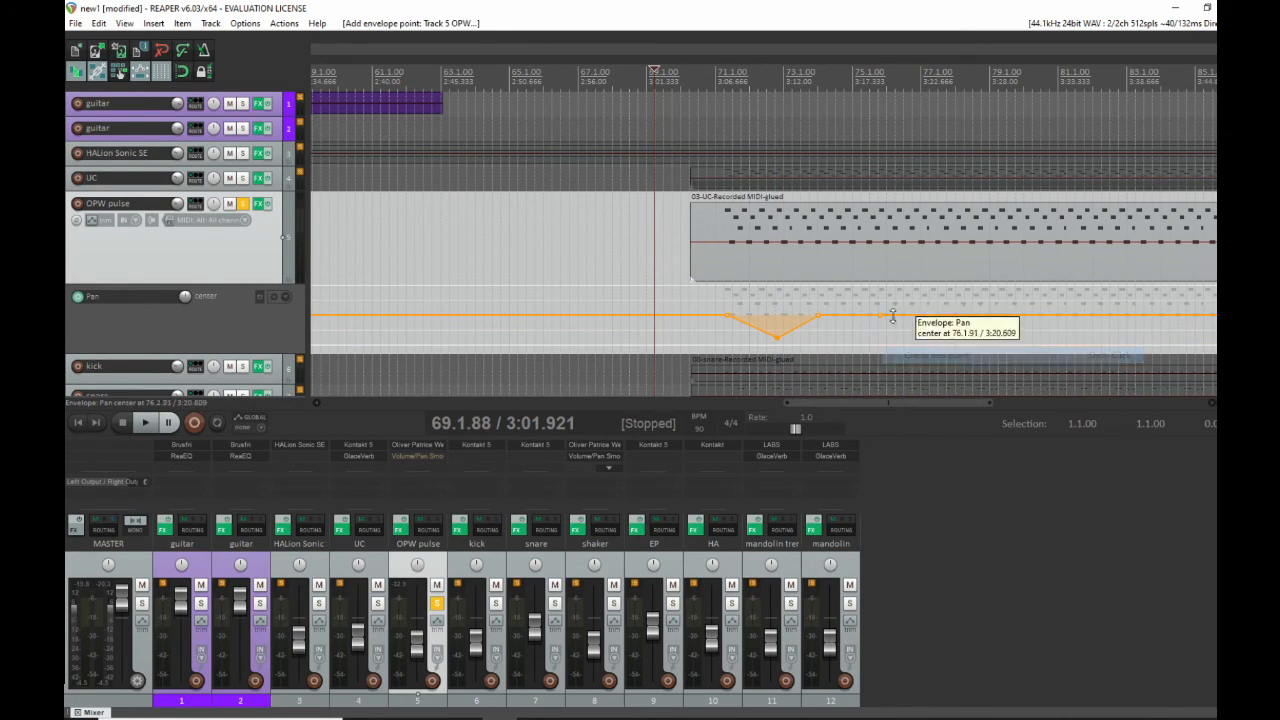
pyautogui.moveTo(883, 317); pyautogui.dragTo(878, 262)
pyautogui.rightClick(937, 292)
pyautogui.click(972, 331)
pyautogui.moveTo(938, 292); pyautogui.dragTo(940, 349)
pyautogui.rightClick(995, 316)
pyautogui.click(1030, 357)
pyautogui.moveTo(996, 317); pyautogui.dragTo(1000, 364)
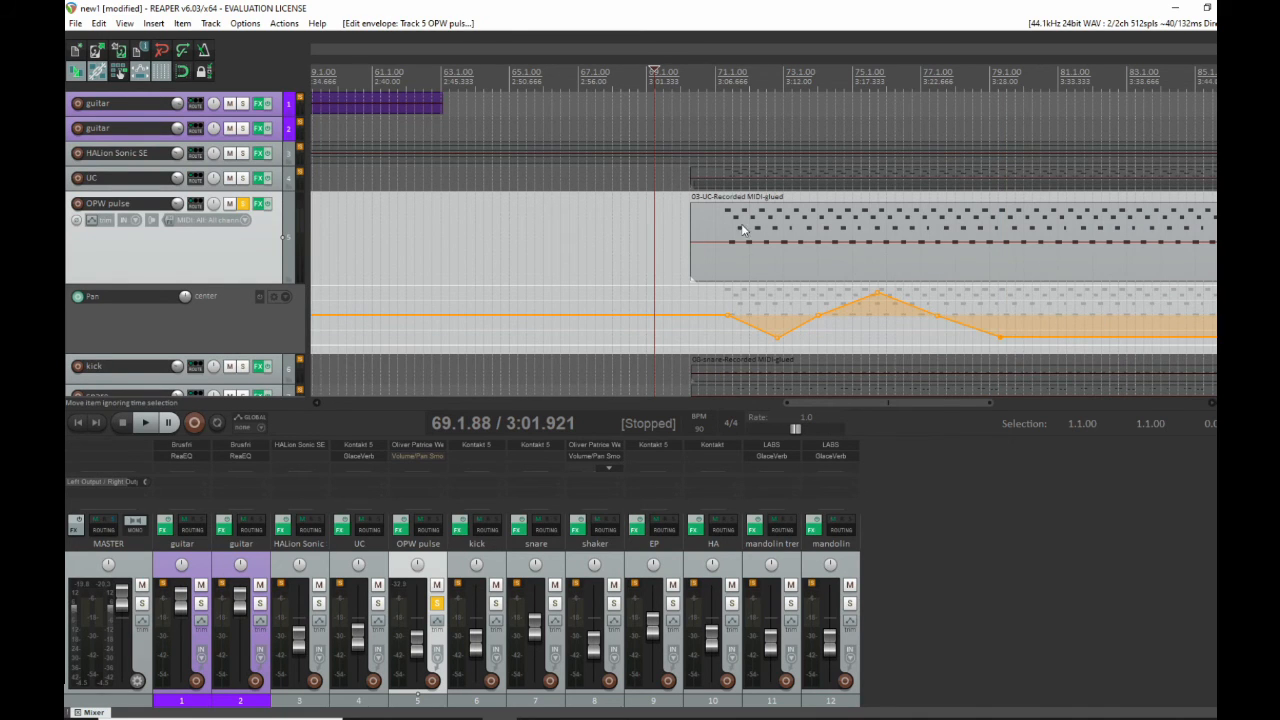
# Play OPW pulse from around bar 71 to hear the pan automation, stop, and place the edit cursor near bar 68.
pyautogui.click(726, 262)
pyautogui.press('space')
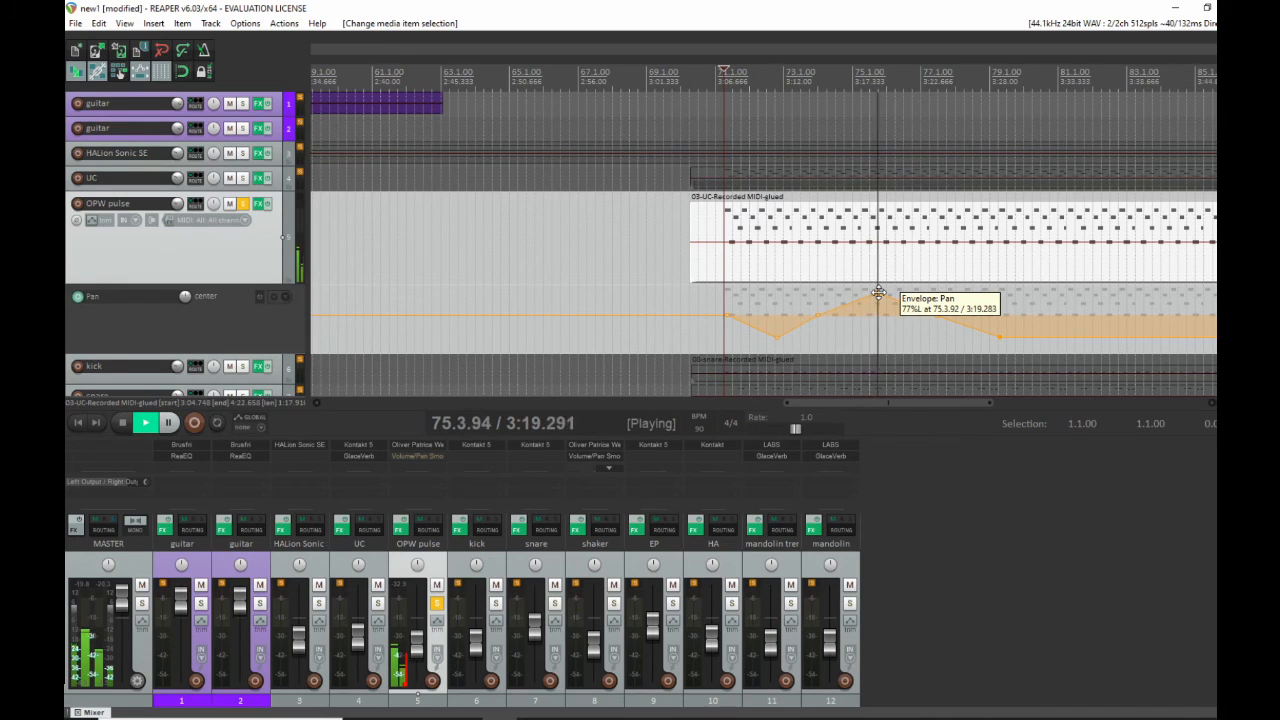
pyautogui.press('space')
pyautogui.click(620, 256)
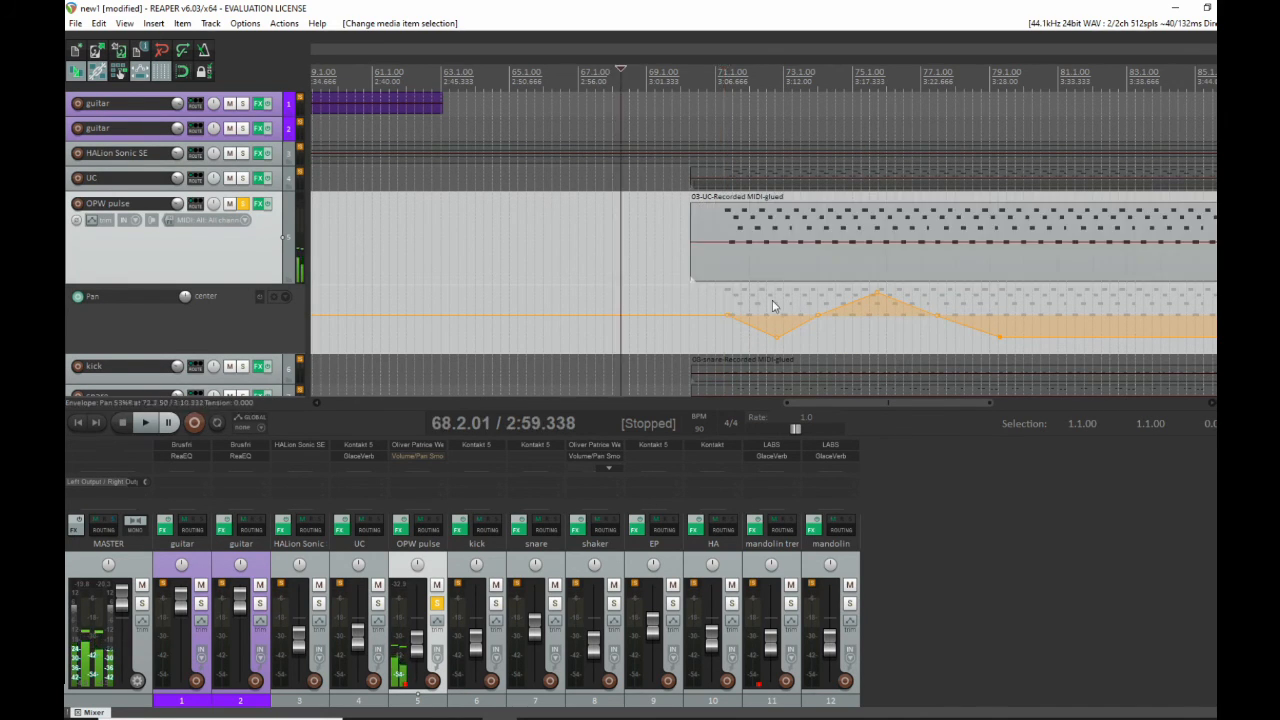
# Move the Pan envelope points close together between bars 72 and 74 for faster panning.
pyautogui.moveTo(820, 310); pyautogui.dragTo(781, 317)
pyautogui.moveTo(878, 294); pyautogui.dragTo(790, 299)
pyautogui.moveTo(936, 319); pyautogui.dragTo(806, 318)
pyautogui.moveTo(998, 340); pyautogui.dragTo(809, 341)
pyautogui.moveTo(734, 317); pyautogui.dragTo(760, 308)
# Play the tightened pan automation on OPW pulse from around bar 72, and stop playback.
pyautogui.click(760, 308)
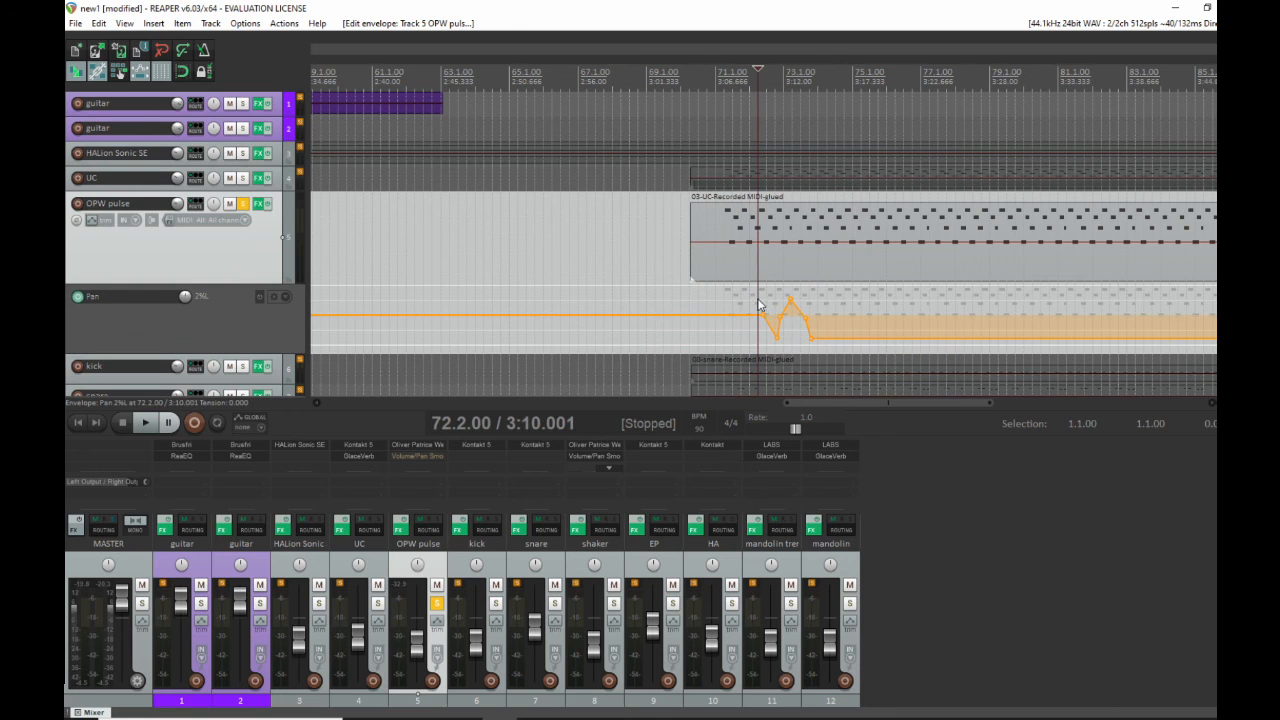
pyautogui.press('space')
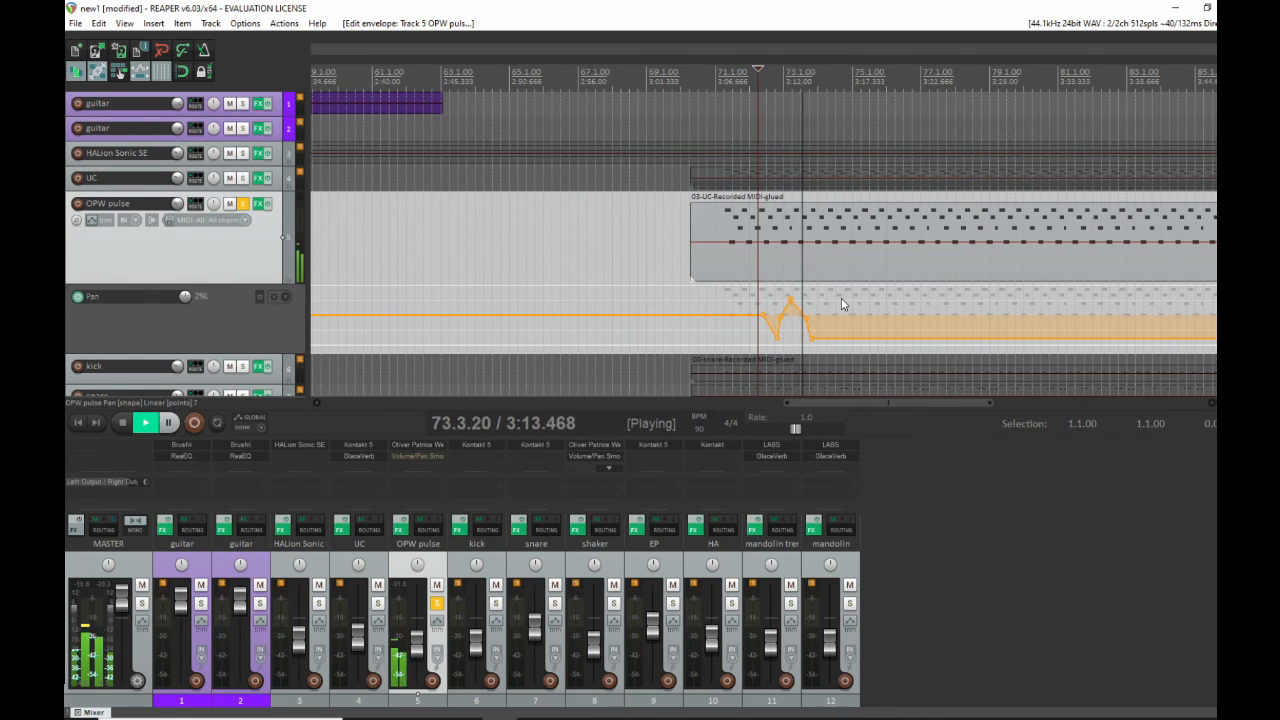
pyautogui.press('space')
# Place the edit cursor near bar 70, re-enable the Volume/Pan Smoother effect on OPW pulse, and close its effects window.
pyautogui.click(689, 287)
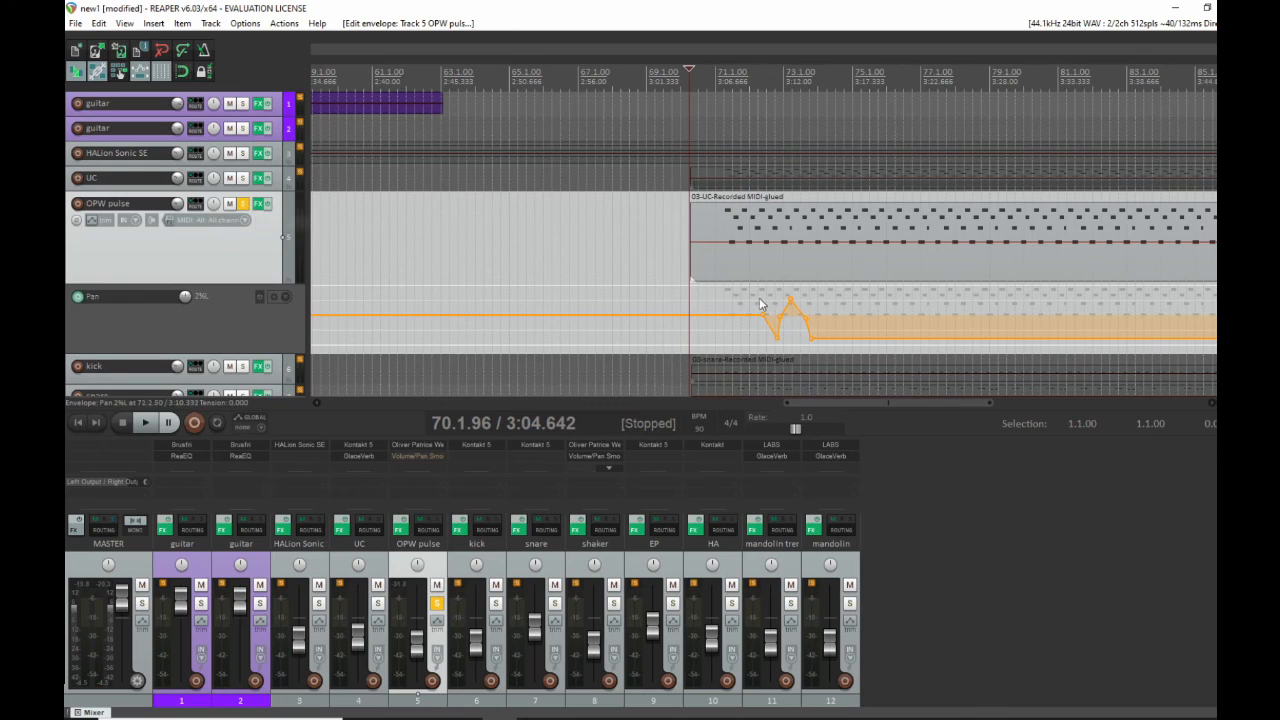
pyautogui.click(259, 204)
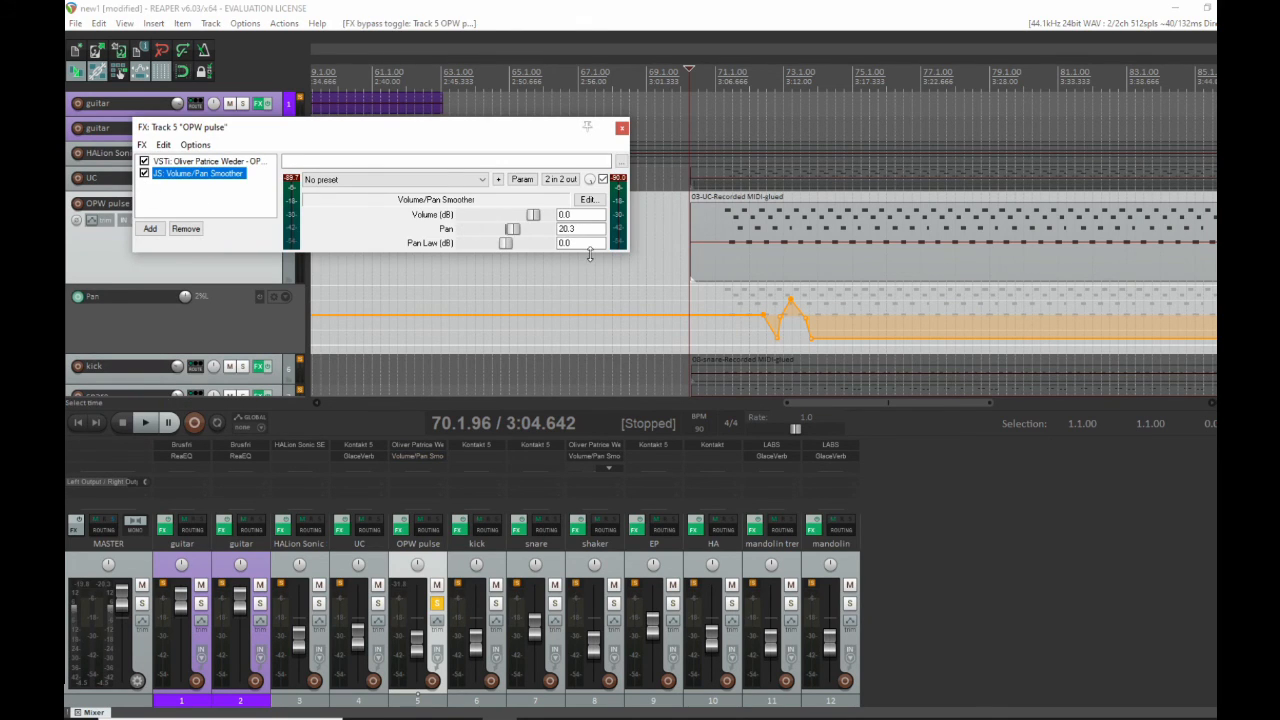
pyautogui.click(622, 127)
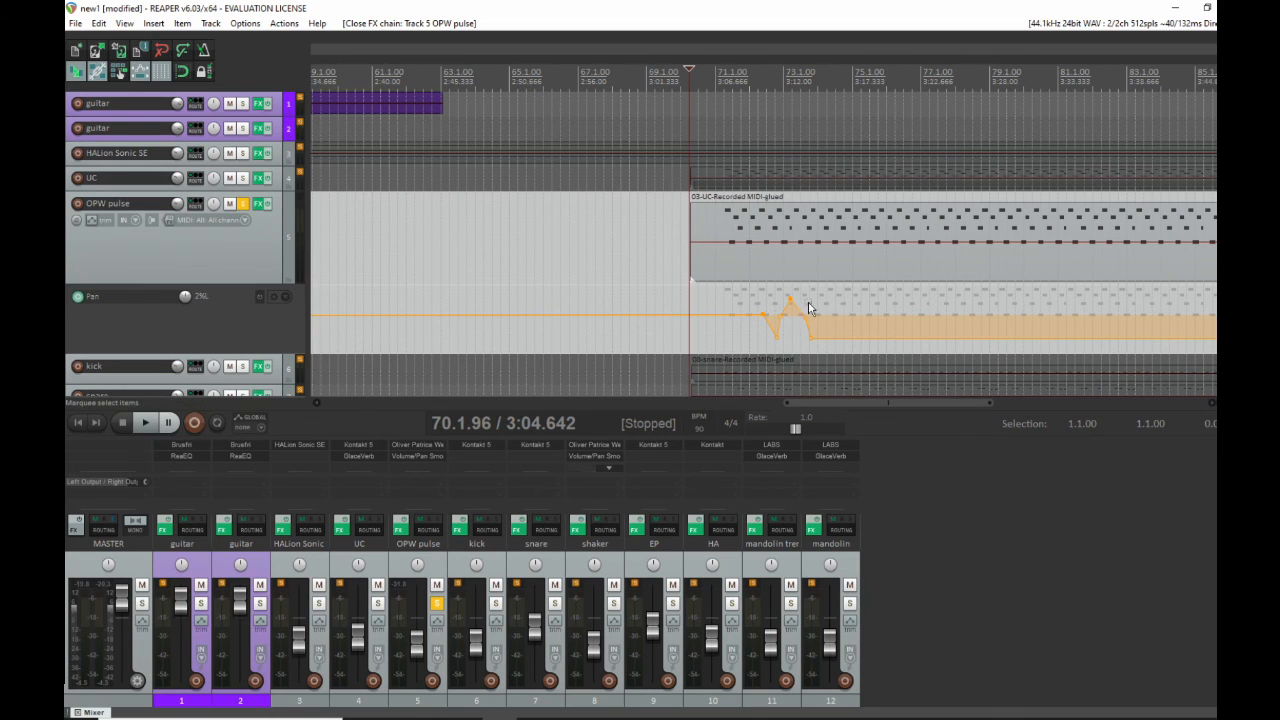
# Add a point to the OPW pulse Pan envelope in bar 76 and raise it to the centre.
pyautogui.click(769, 353)
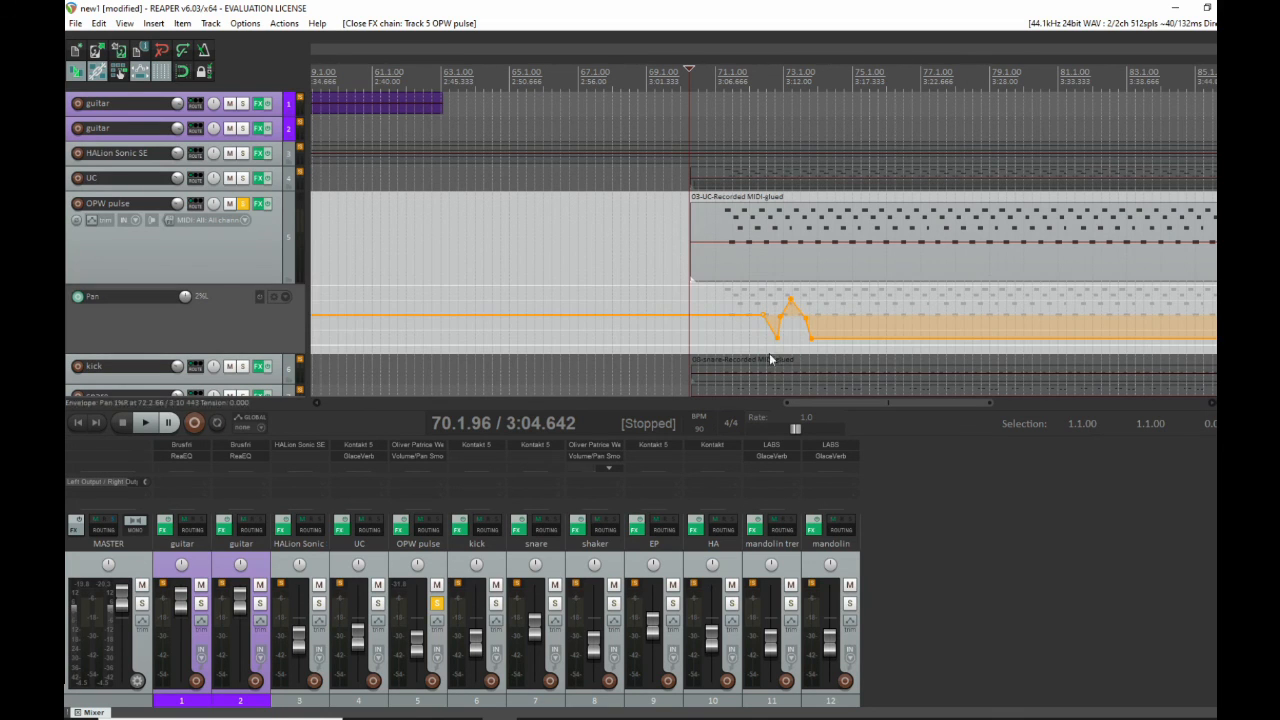
pyautogui.rightClick(900, 340)
pyautogui.click(940, 381)
pyautogui.moveTo(935, 340); pyautogui.dragTo(943, 288)
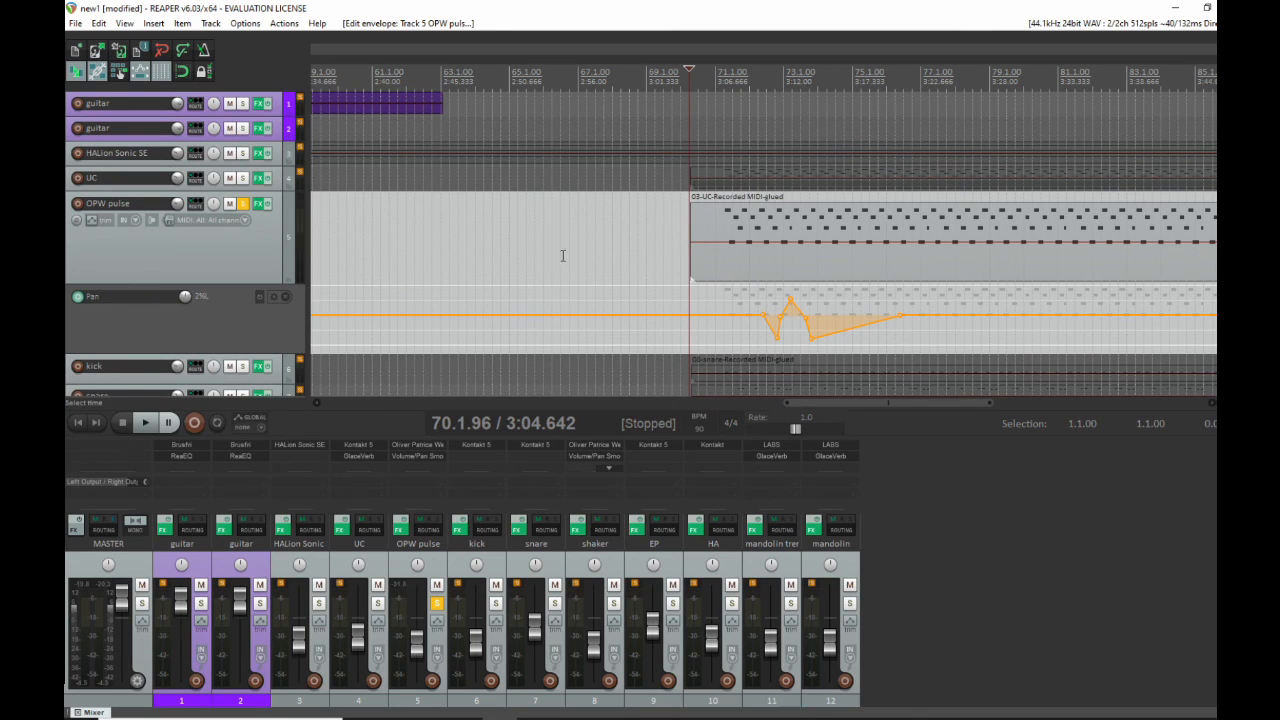
# Inspect the Volume/Pan Smoother settings in OPW pulse's effects window, and close it.
pyautogui.click(260, 204)
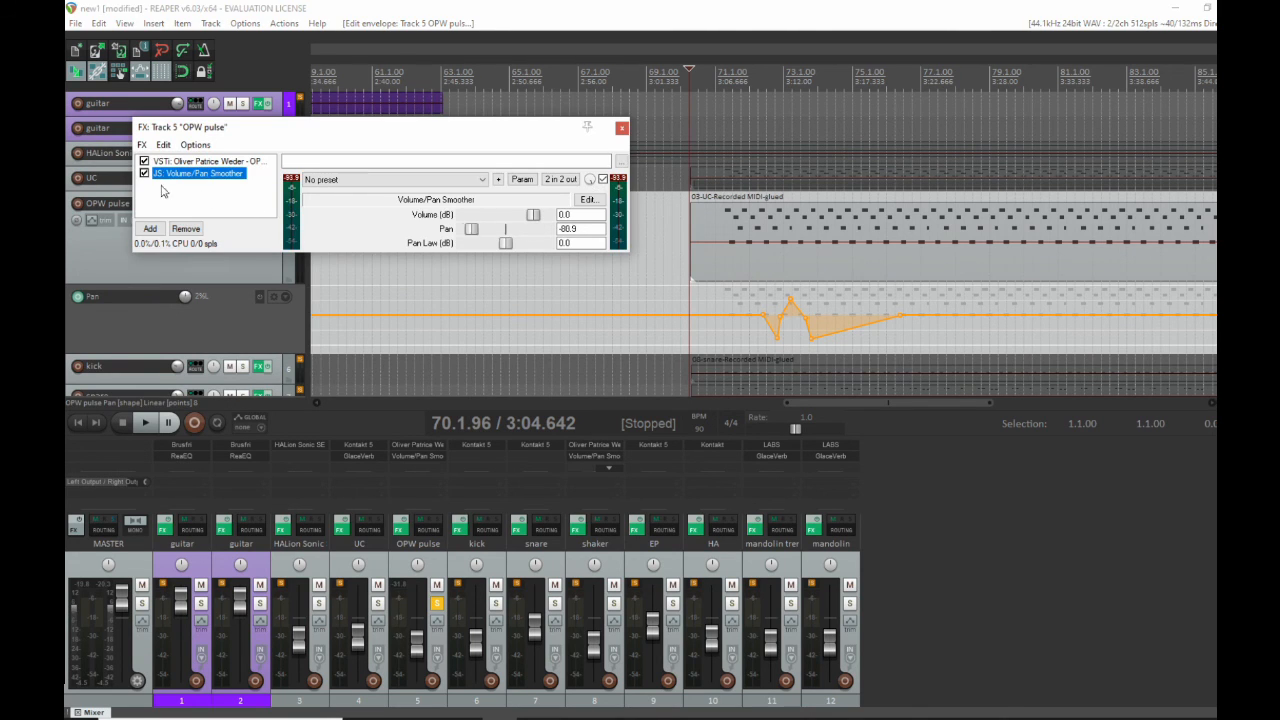
pyautogui.click(622, 128)
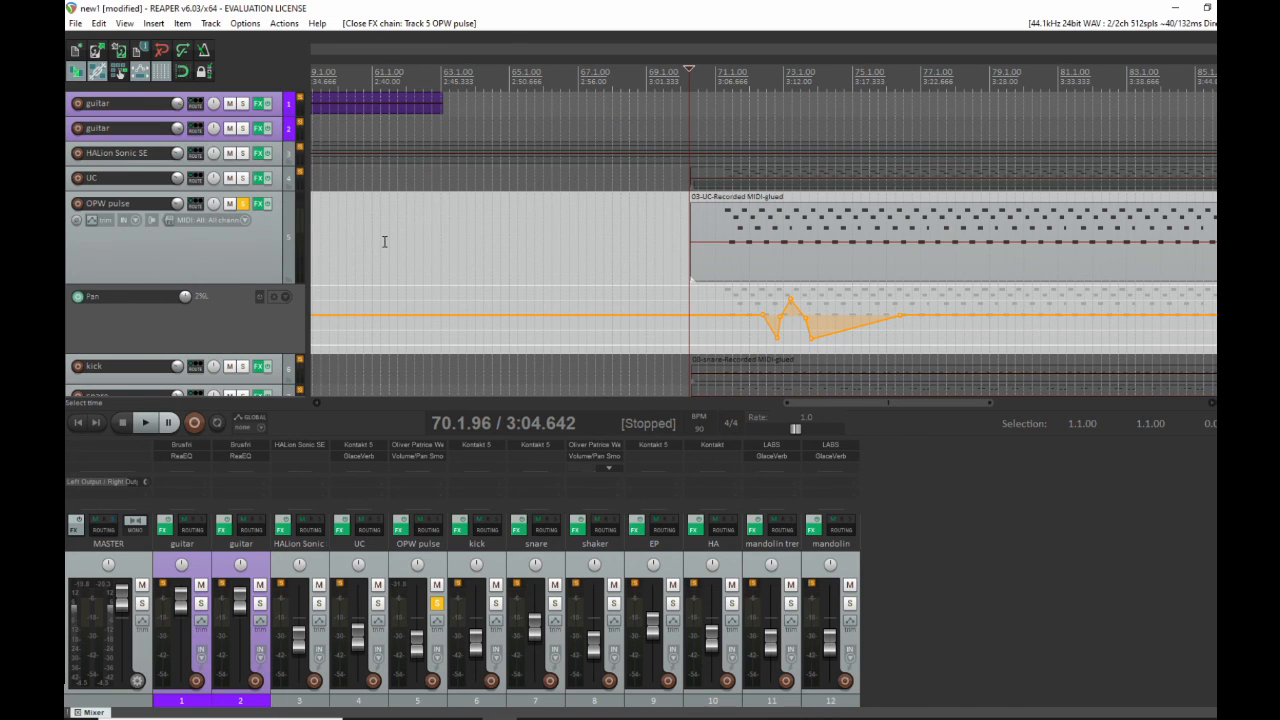
# Solo UC alongside OPW pulse and enlarge the UC track to show its MIDI notes.
pyautogui.moveTo(916, 307)
pyautogui.click(242, 178)
pyautogui.moveTo(284, 190); pyautogui.dragTo(284, 300)
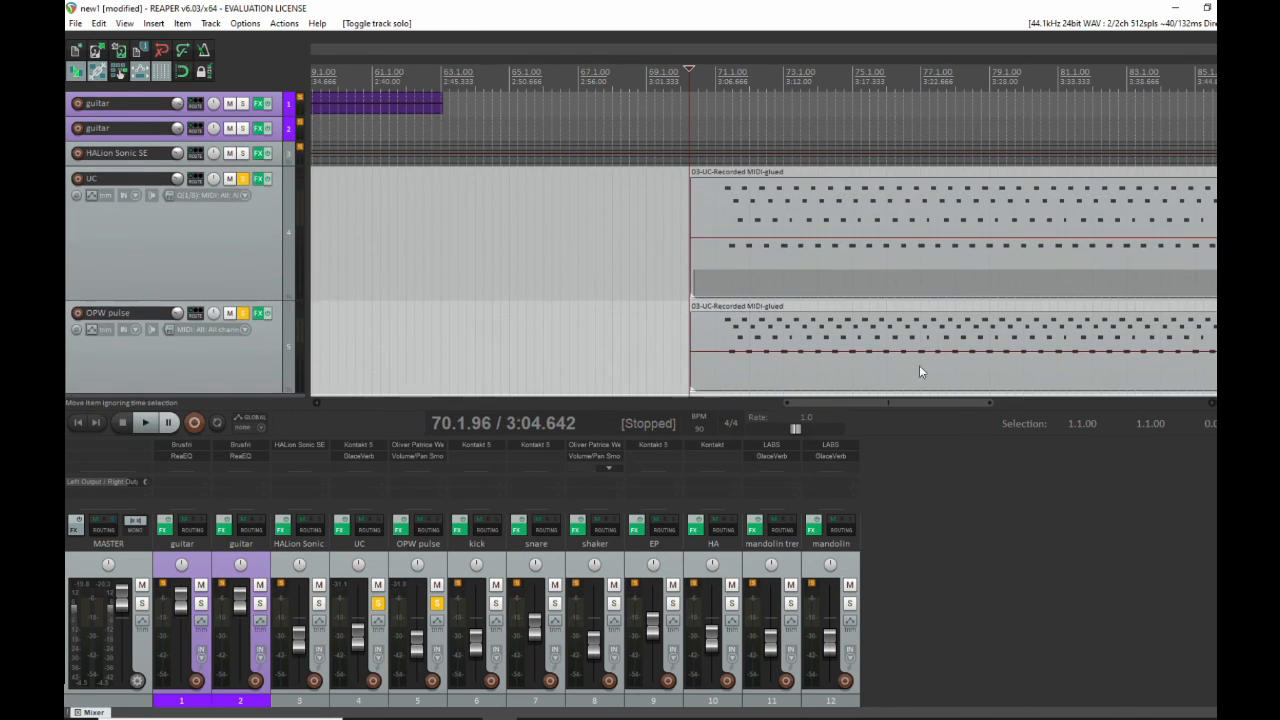